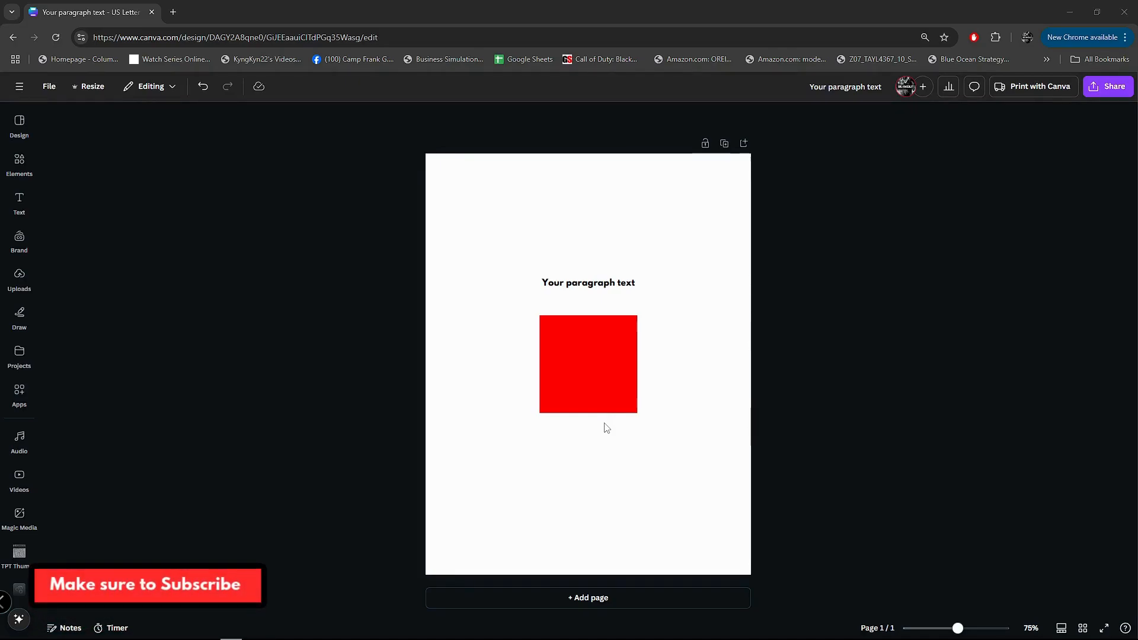
- Select the paragraph text and look through its font list, including the recommended, uploaded and popular fonts
left_click(602, 287)
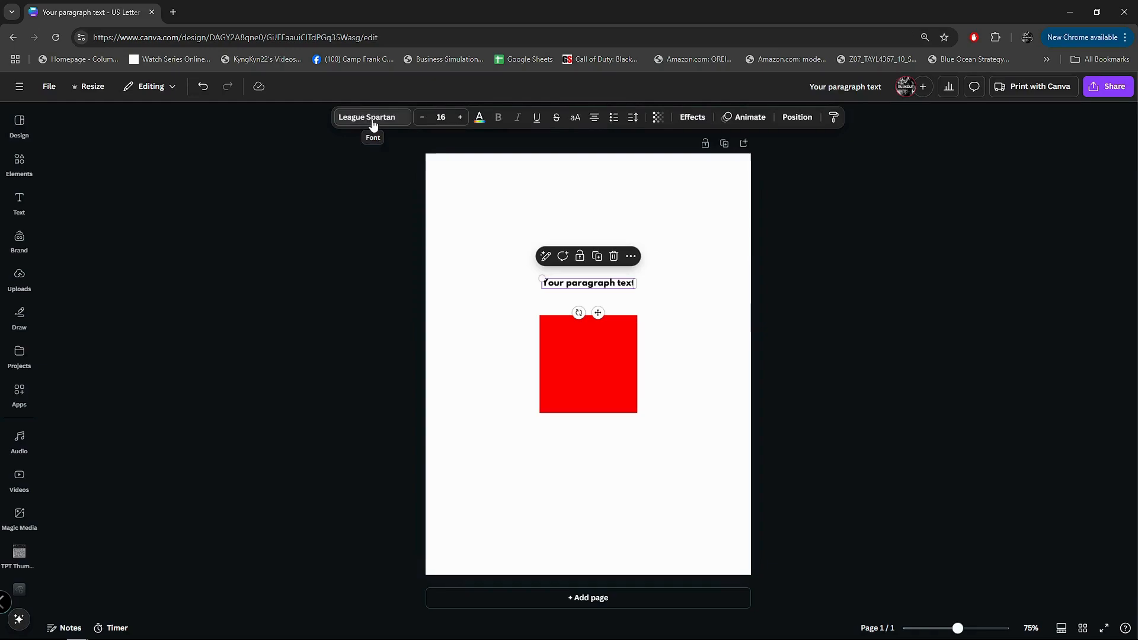
left_click(373, 118)
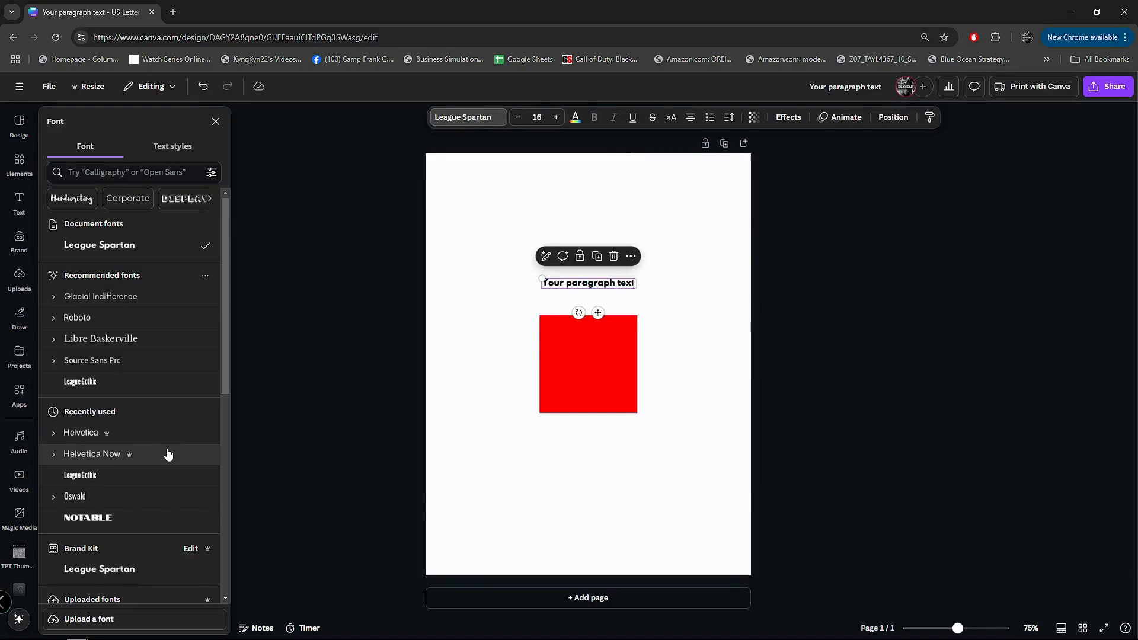
scroll(165, 448, "down", 2)
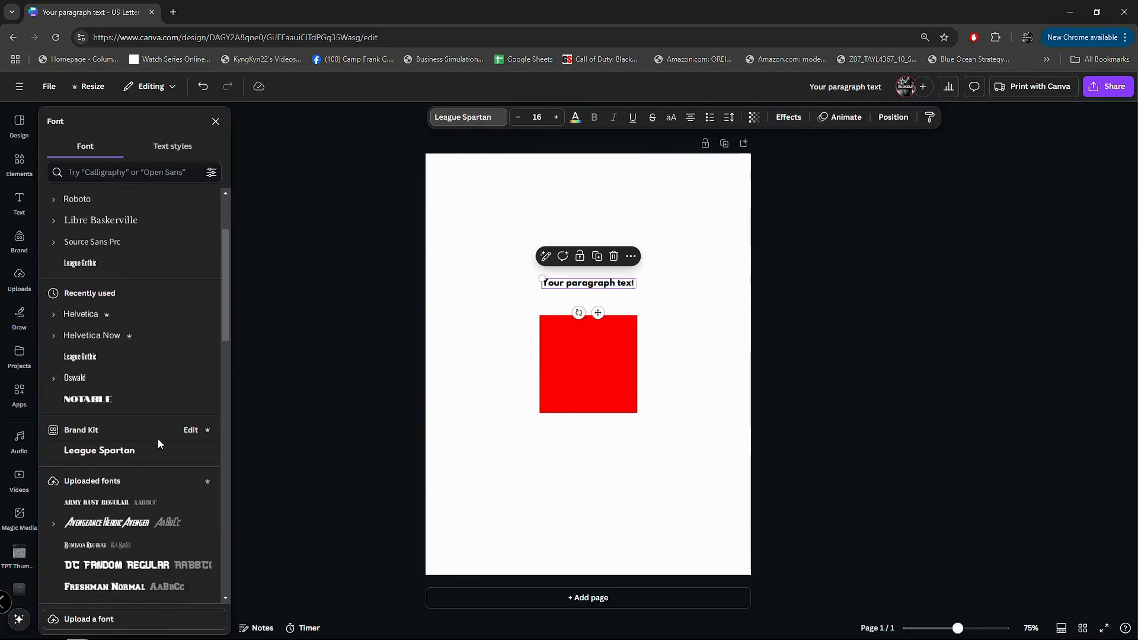
scroll(158, 442, "down", 2)
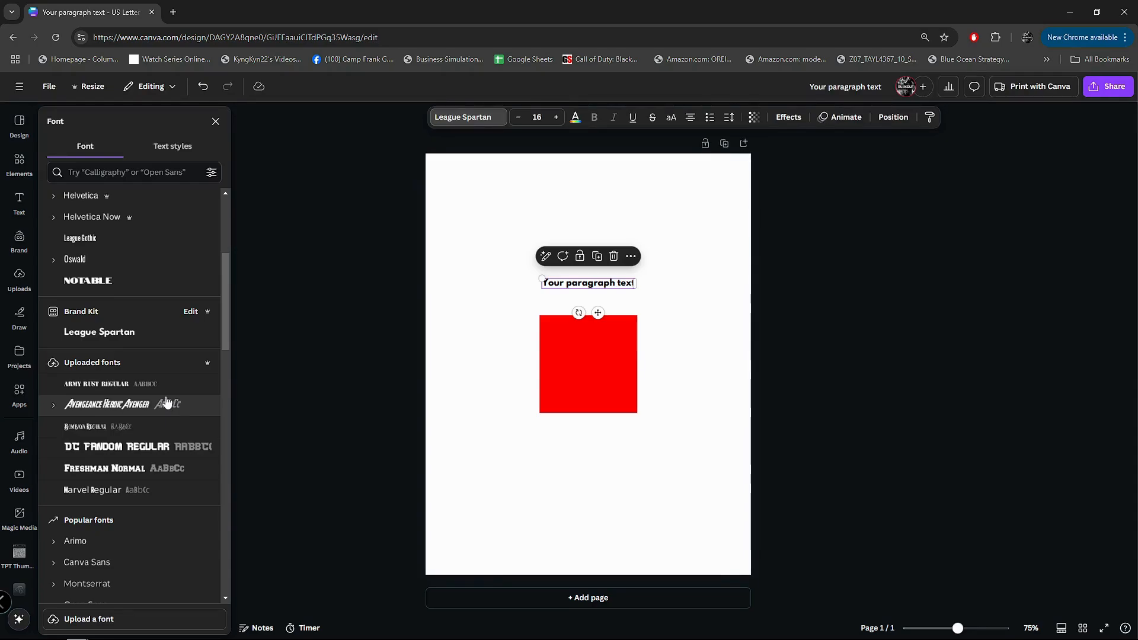
scroll(164, 398, "down", 3)
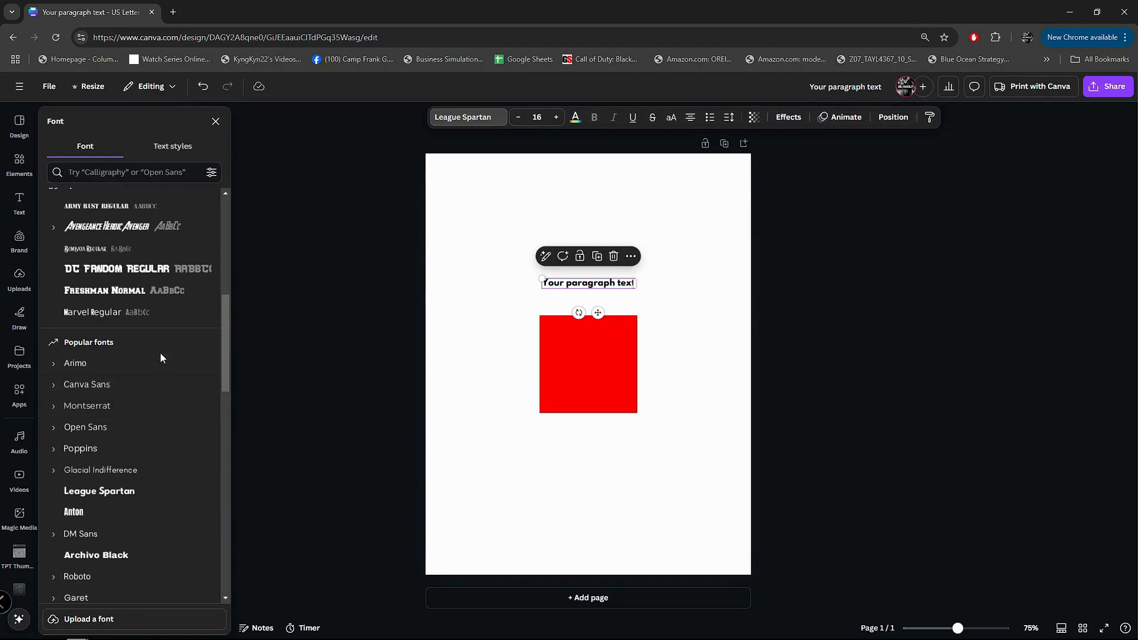
scroll(156, 413, "down", 10)
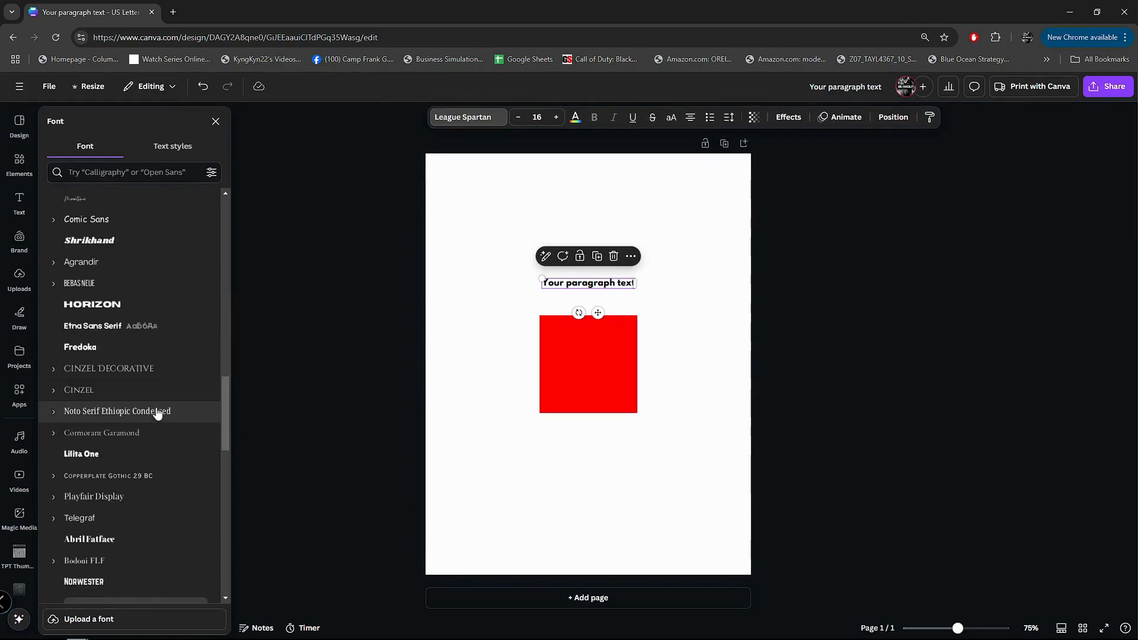
scroll(157, 413, "down", 1)
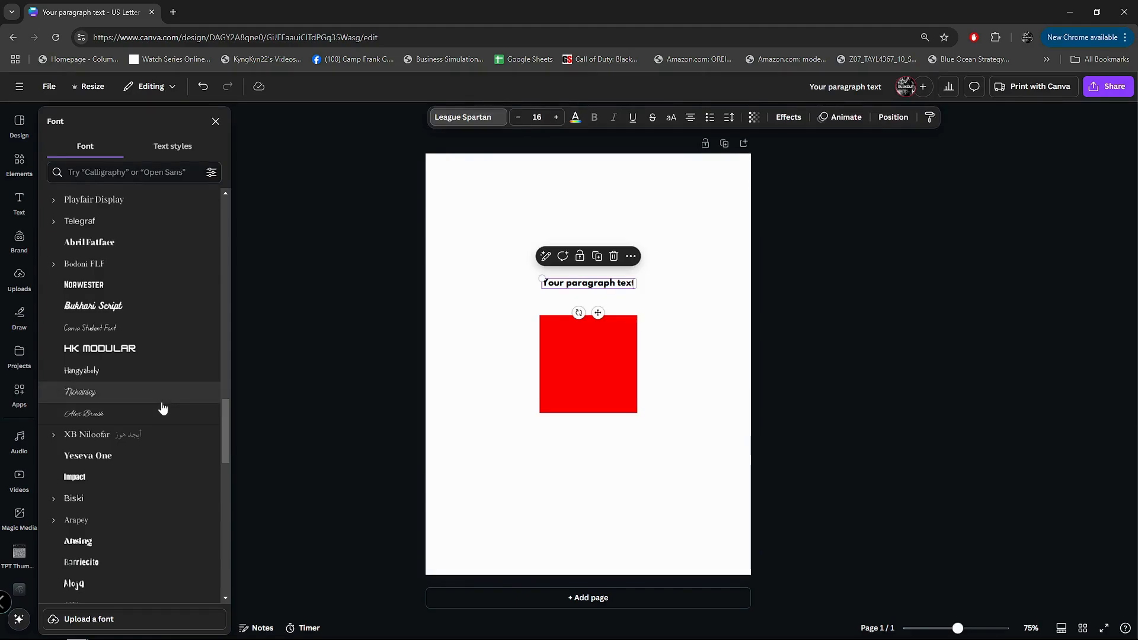
- Examine the font search suggestions and the language and price filters for fonts
left_click(163, 166)
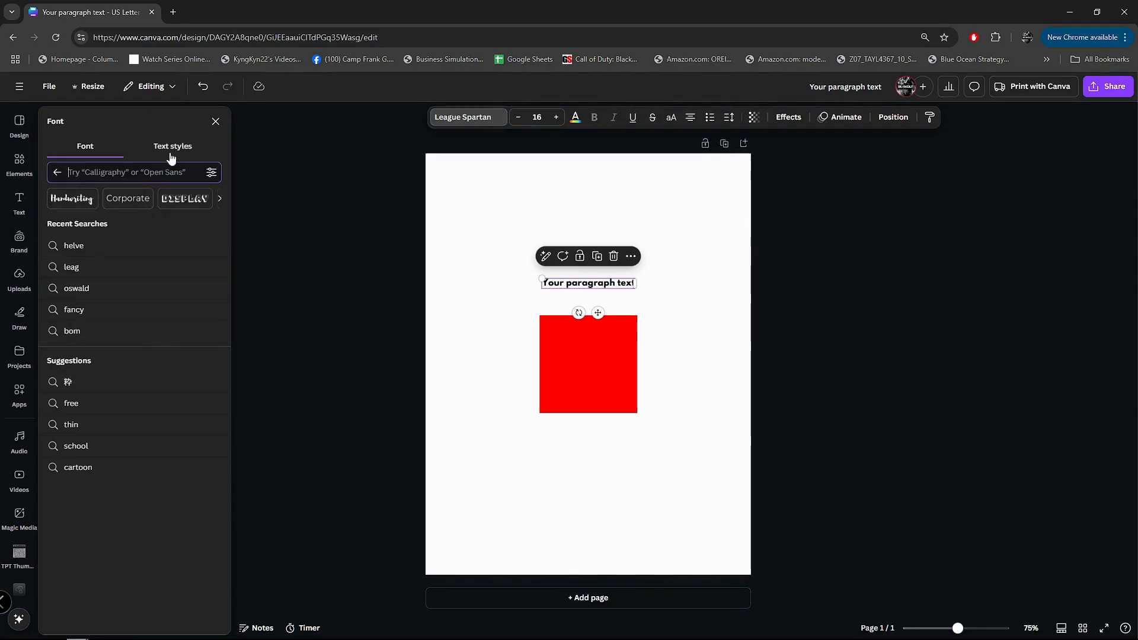
left_click(213, 173)
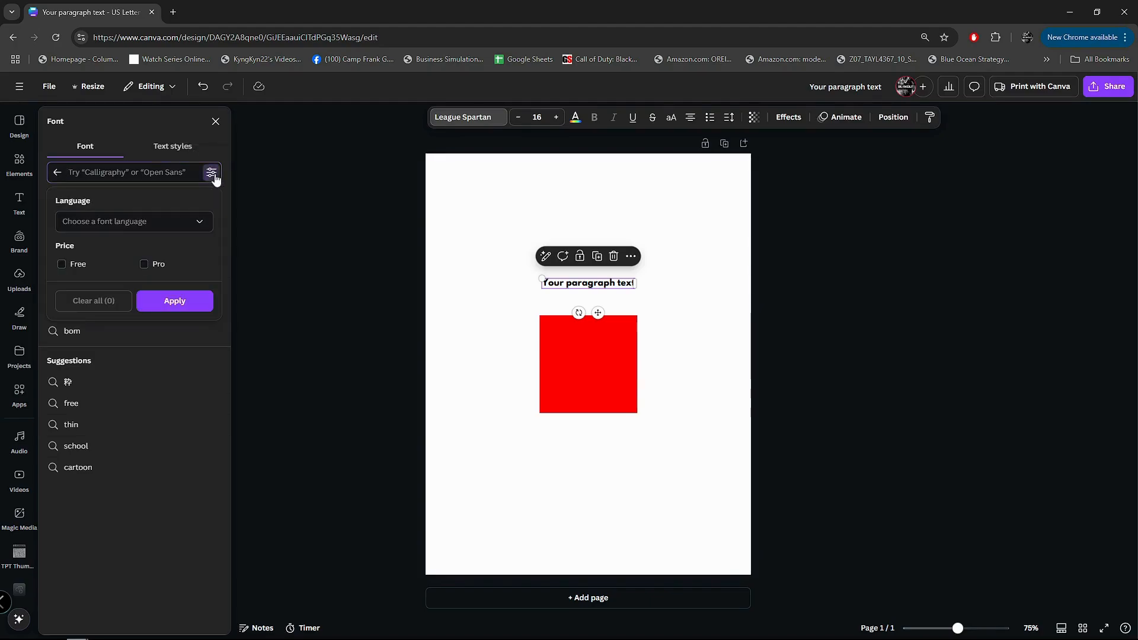
left_click(198, 231)
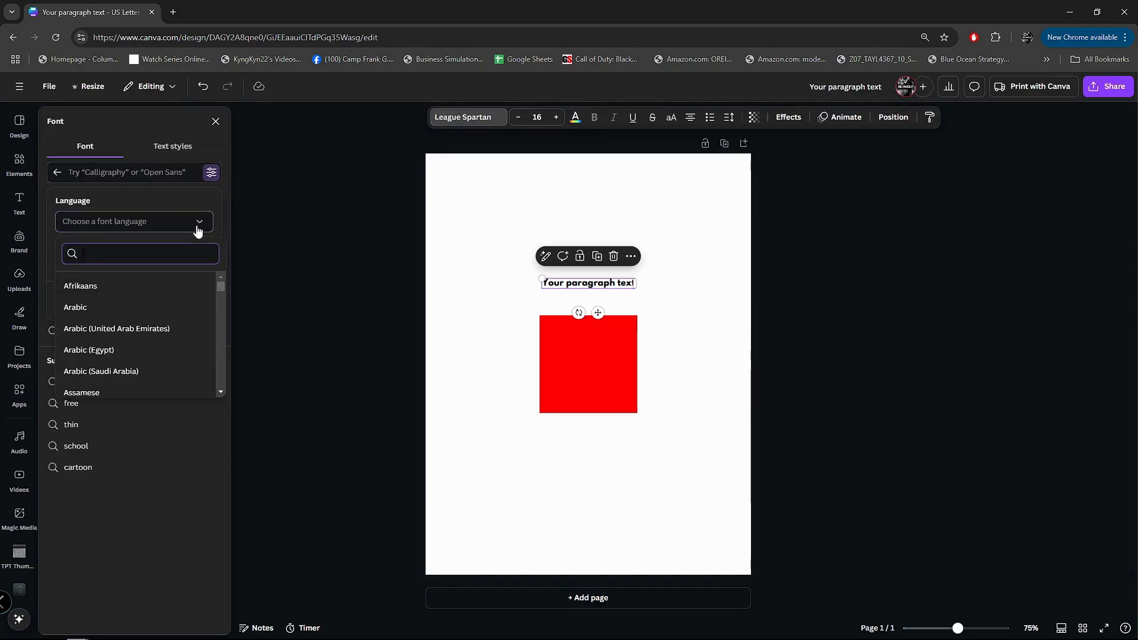
left_click(198, 230)
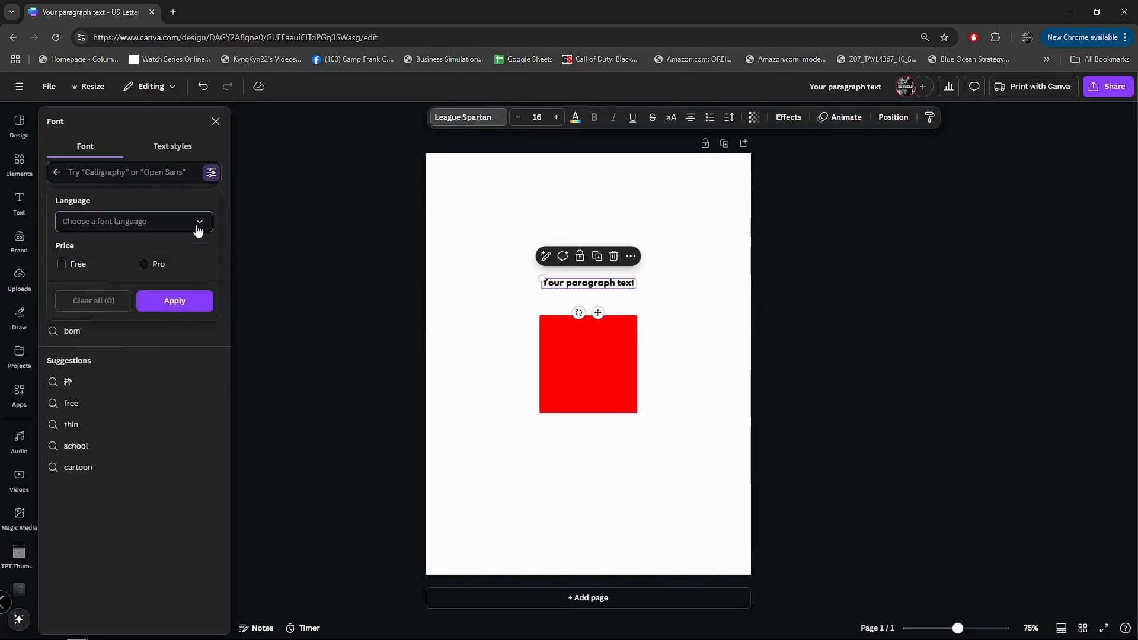
left_click(96, 268)
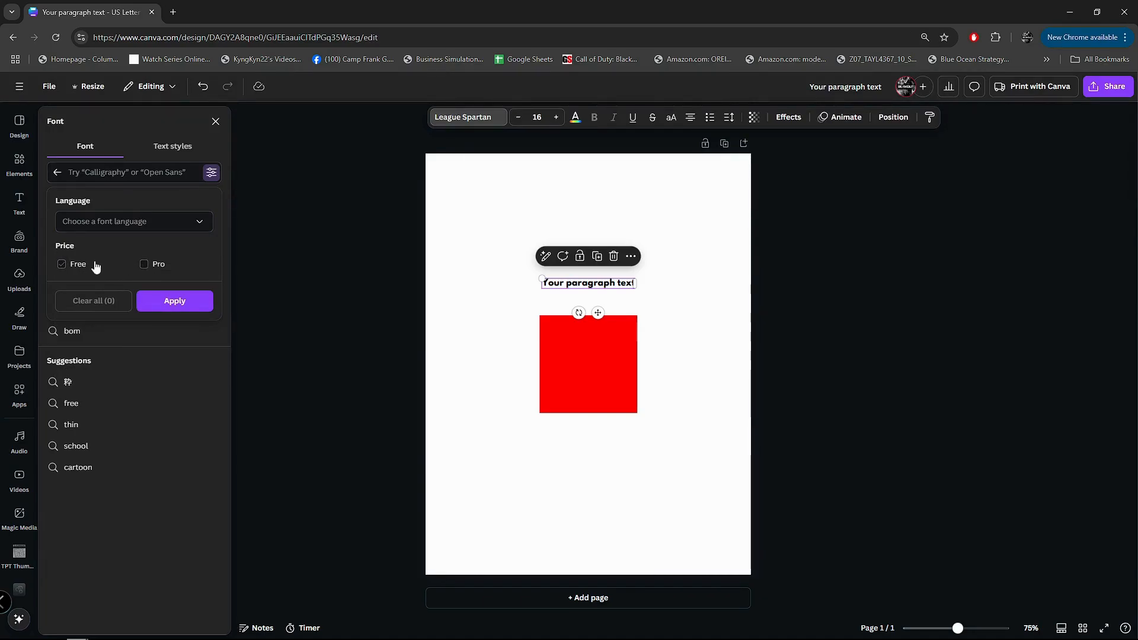
left_click(172, 268)
left_click(211, 172)
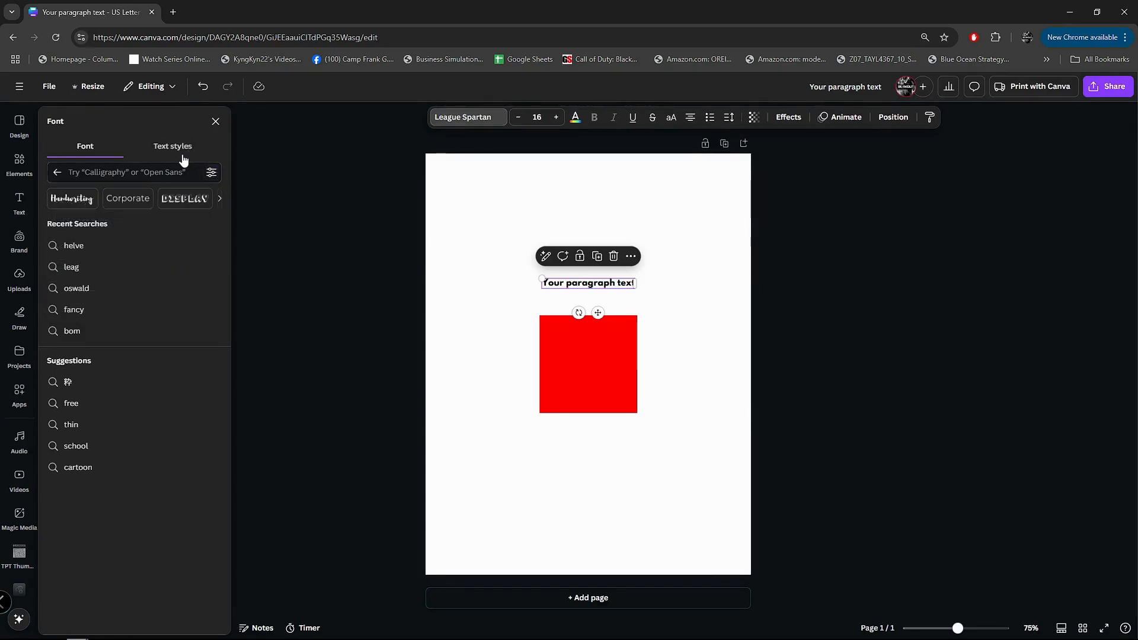
- Try the Brand Kit text styles Title, Subtitle, Heading and Subheading on the paragraph text
left_click(184, 158)
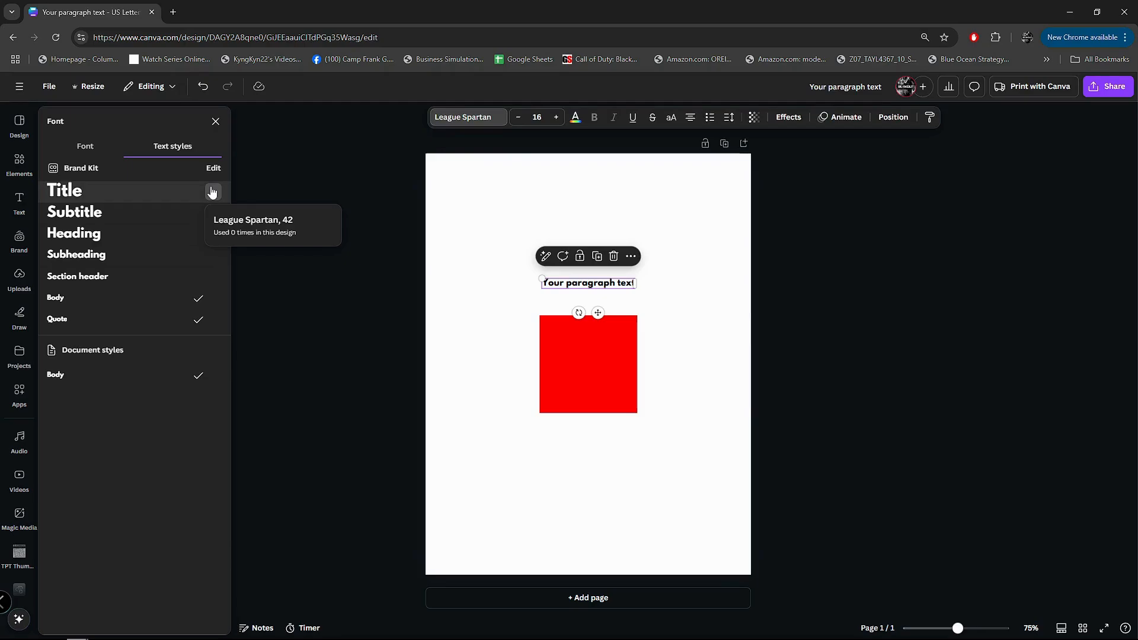
left_click(182, 194)
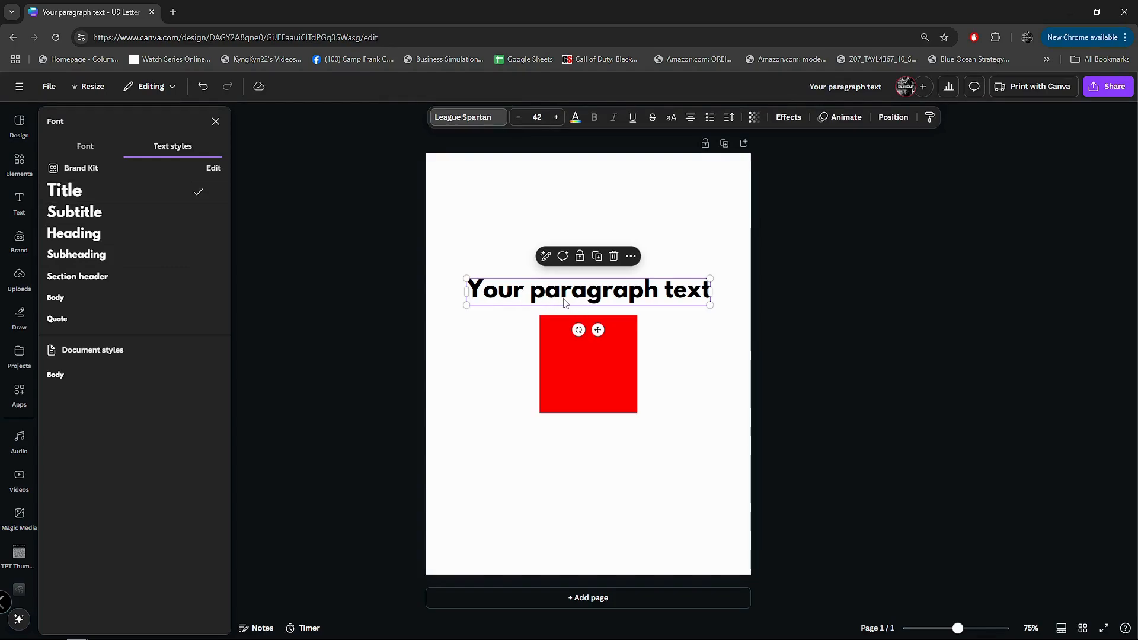
left_click(182, 215)
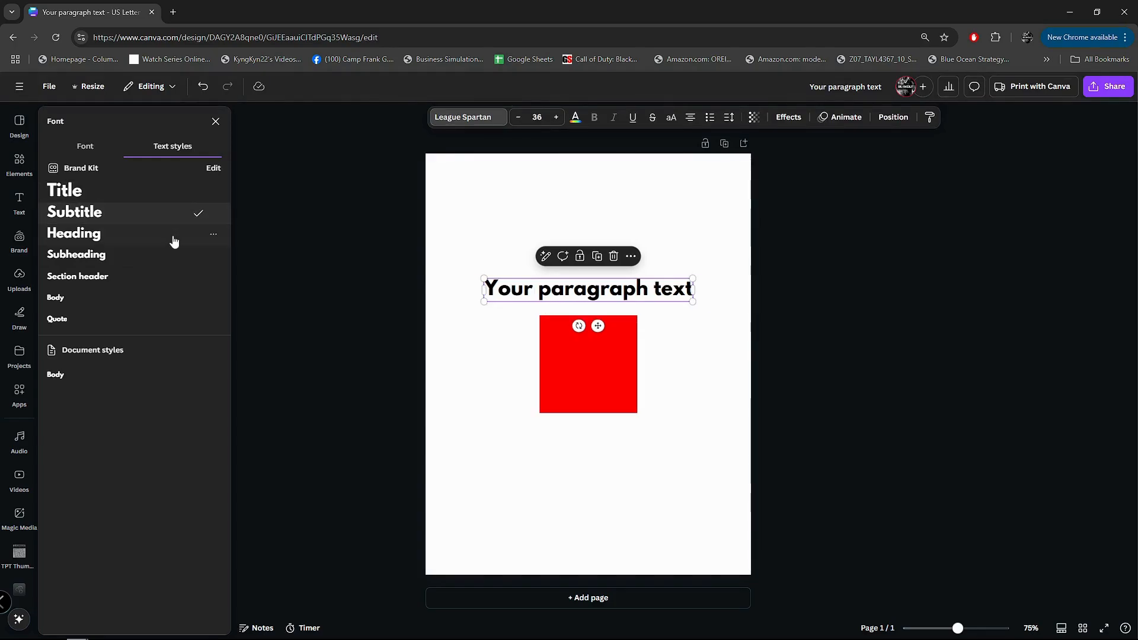
left_click(174, 240)
left_click(172, 264)
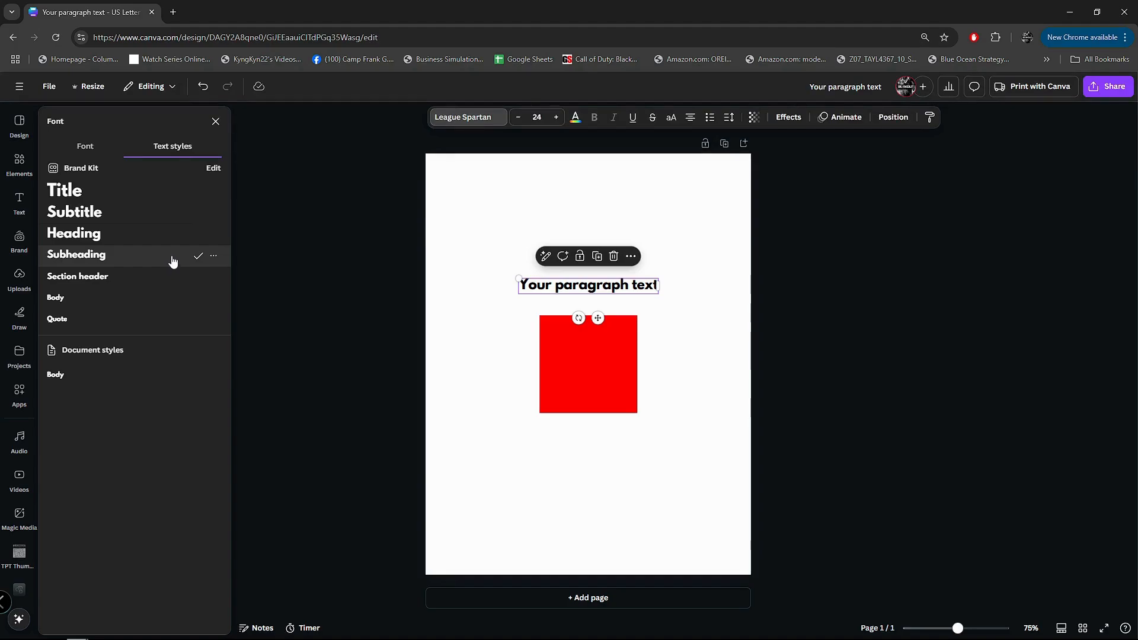
left_click(89, 148)
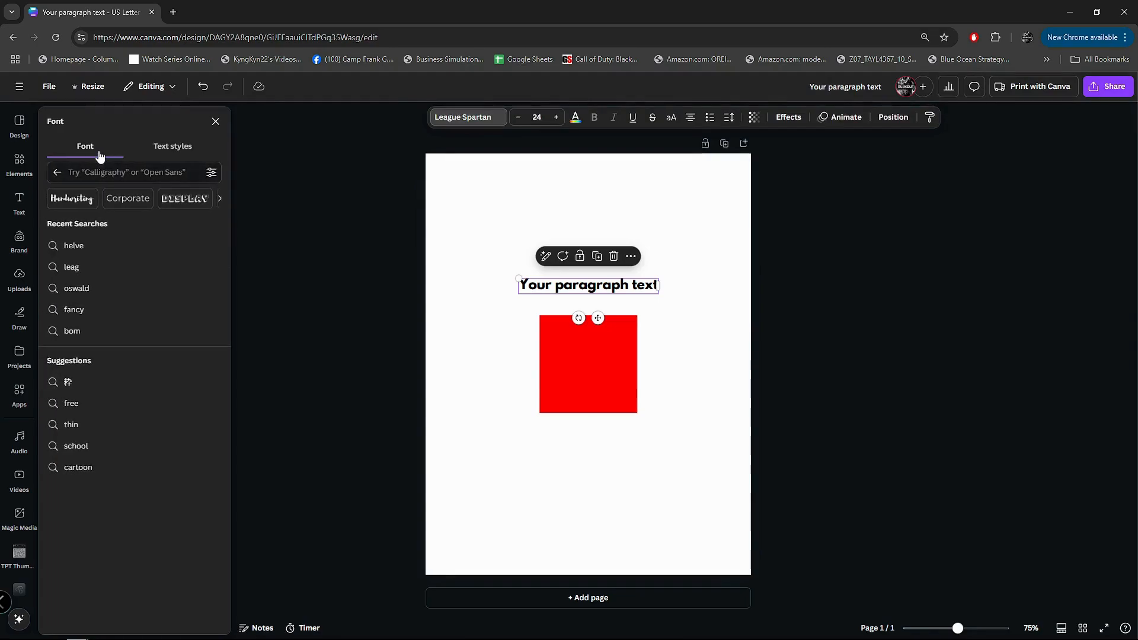
left_click(215, 126)
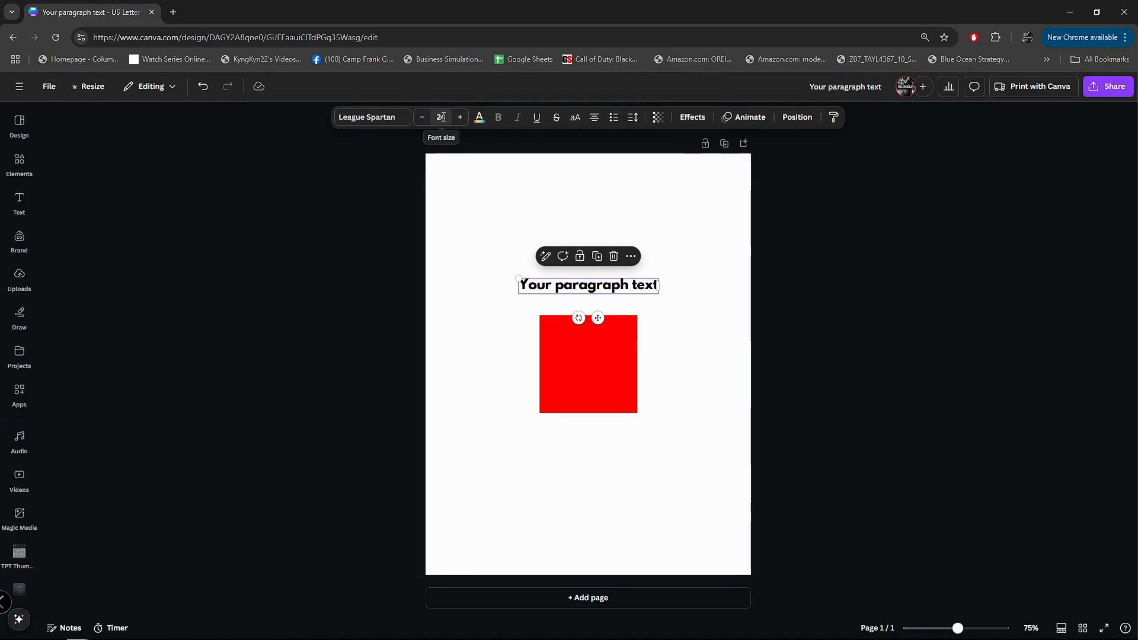
- Increase the paragraph text's font size in single increments to 32
left_click(461, 117)
left_click(461, 117)
left_click(461, 118)
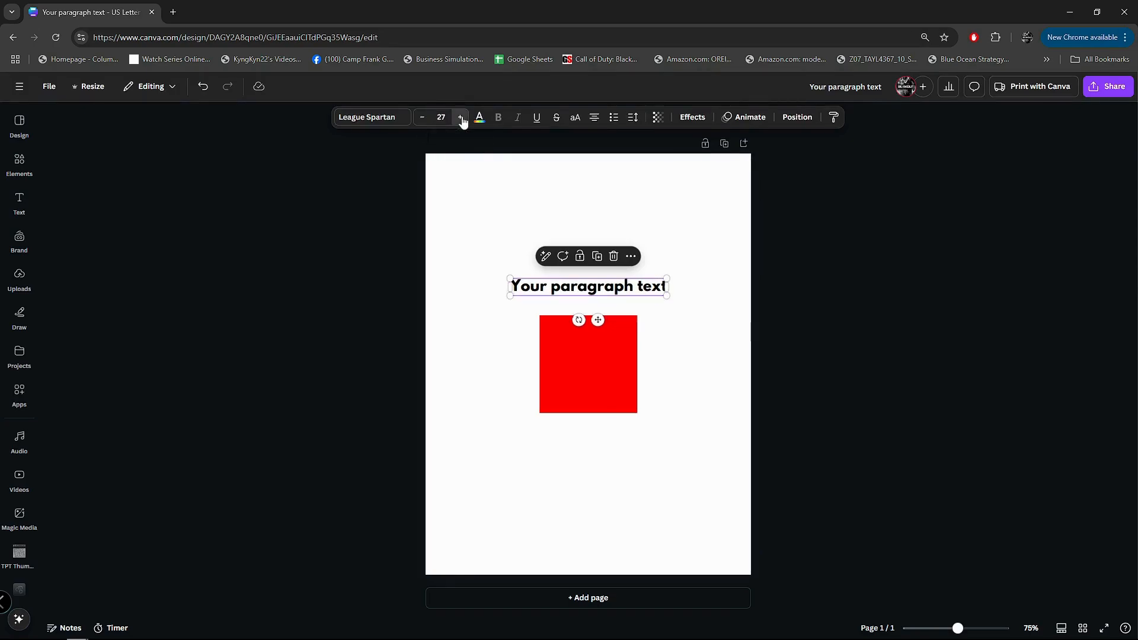
left_click(461, 117)
left_click(461, 117)
left_click(461, 117)
left_click(461, 118)
left_click(461, 117)
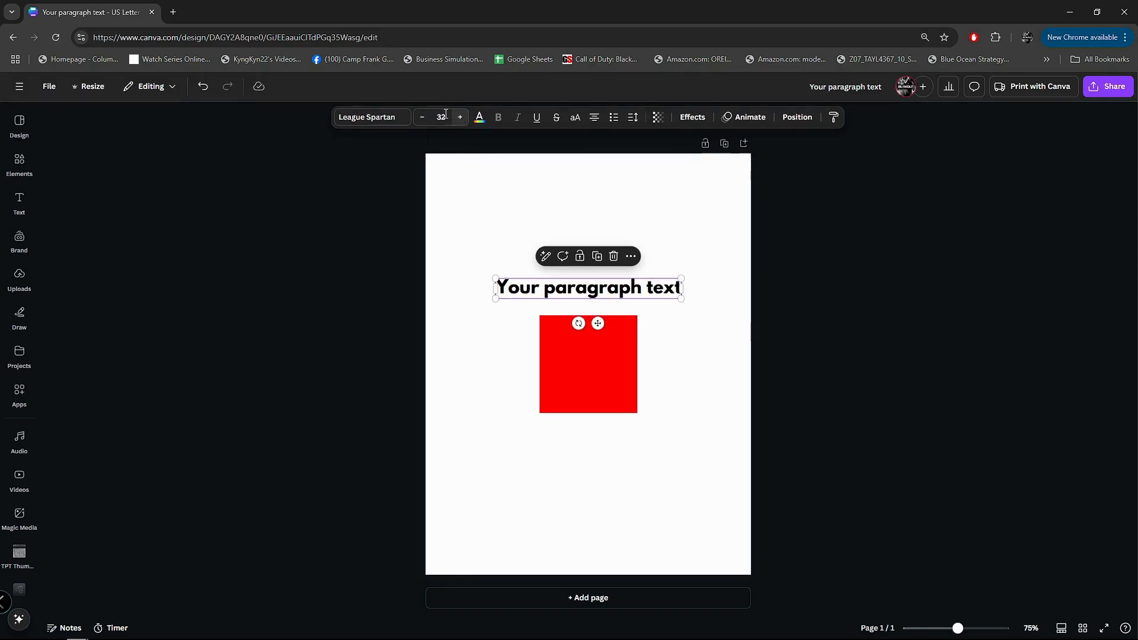
- Set the paragraph text's font size to 200
left_click(445, 115)
type("200")
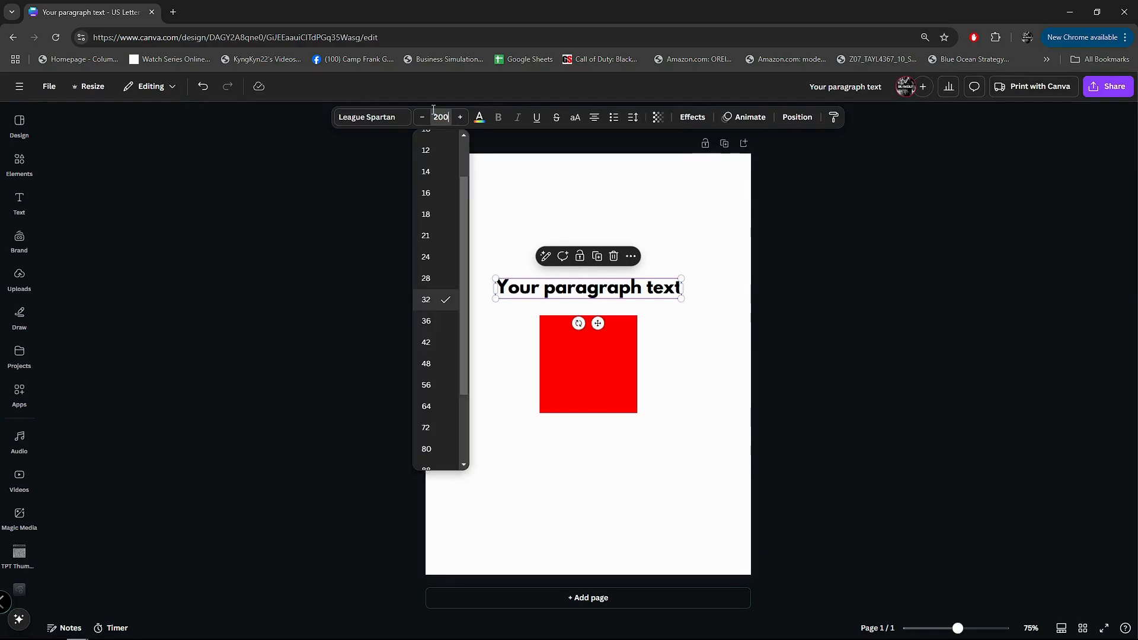
key("Return")
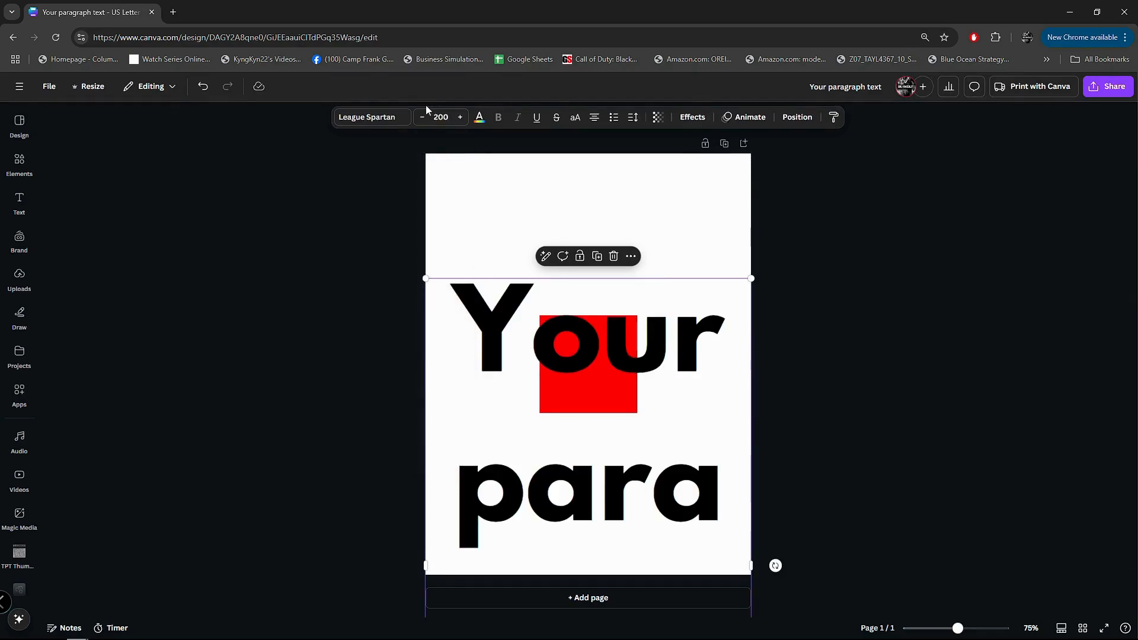
- Set the paragraph text's font size to 50
left_click(441, 116)
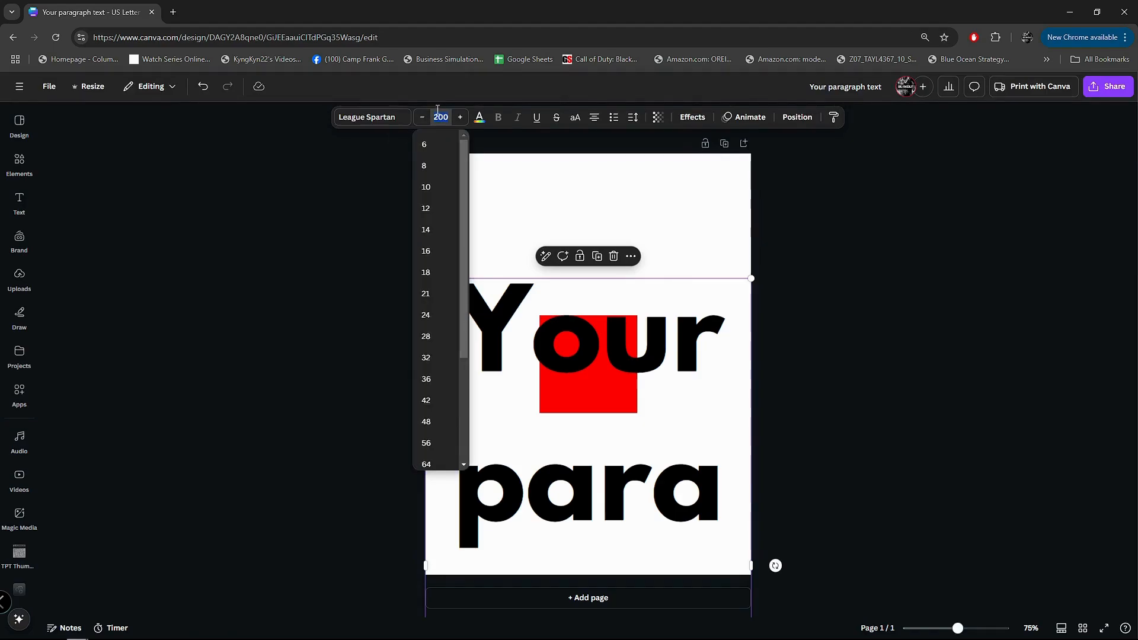
type("50")
key("Return")
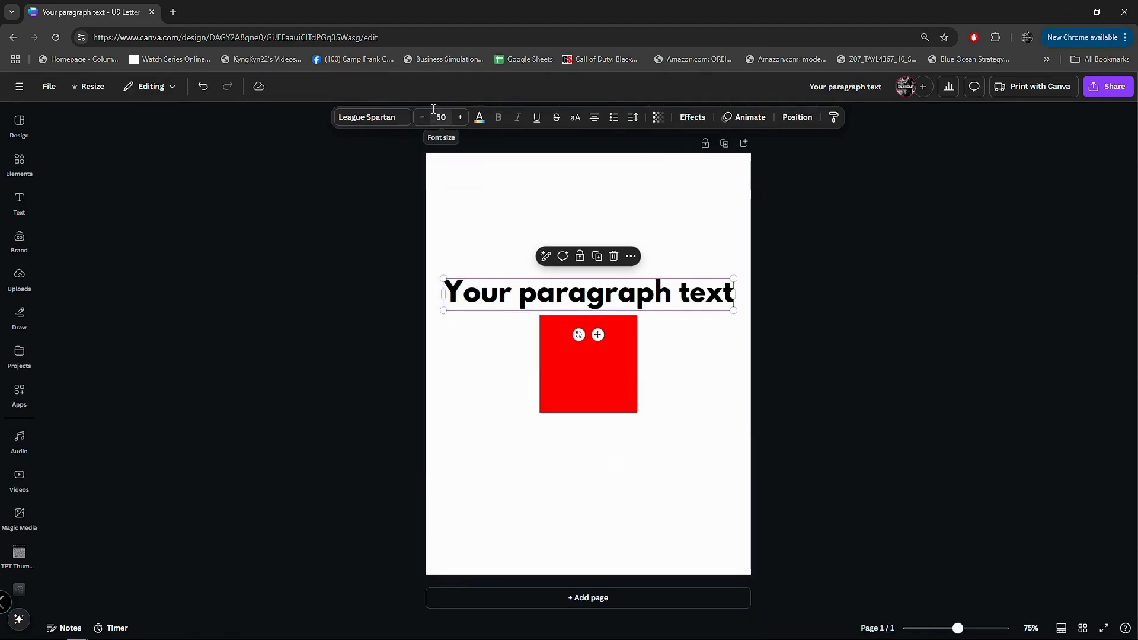
- Examine the text color options, including the custom color picker and the color search
left_click(479, 118)
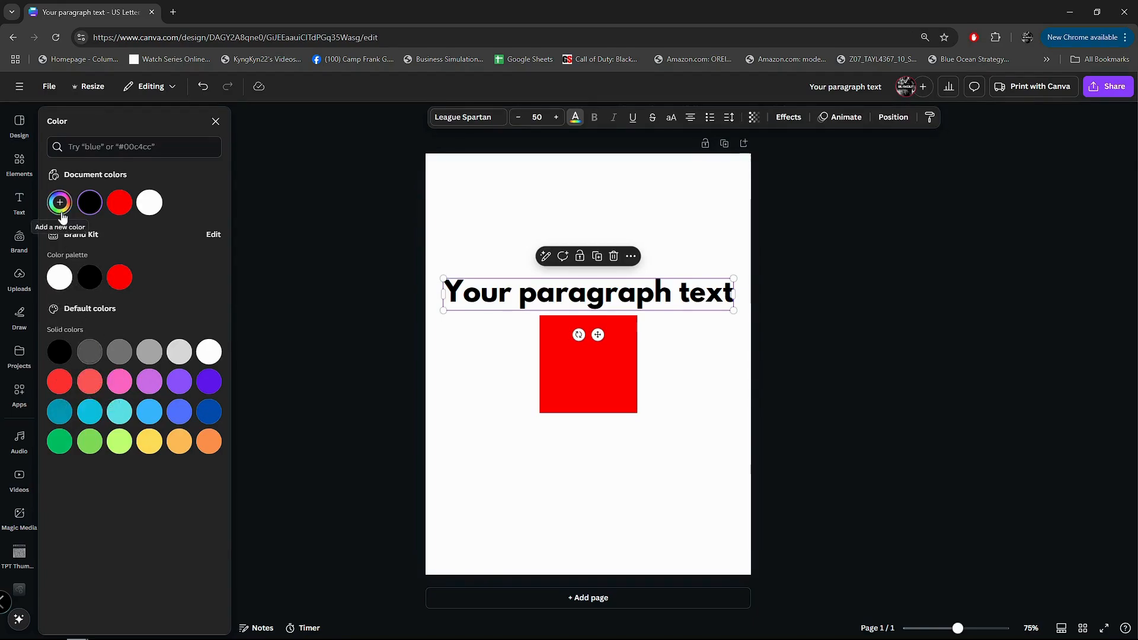
left_click(60, 205)
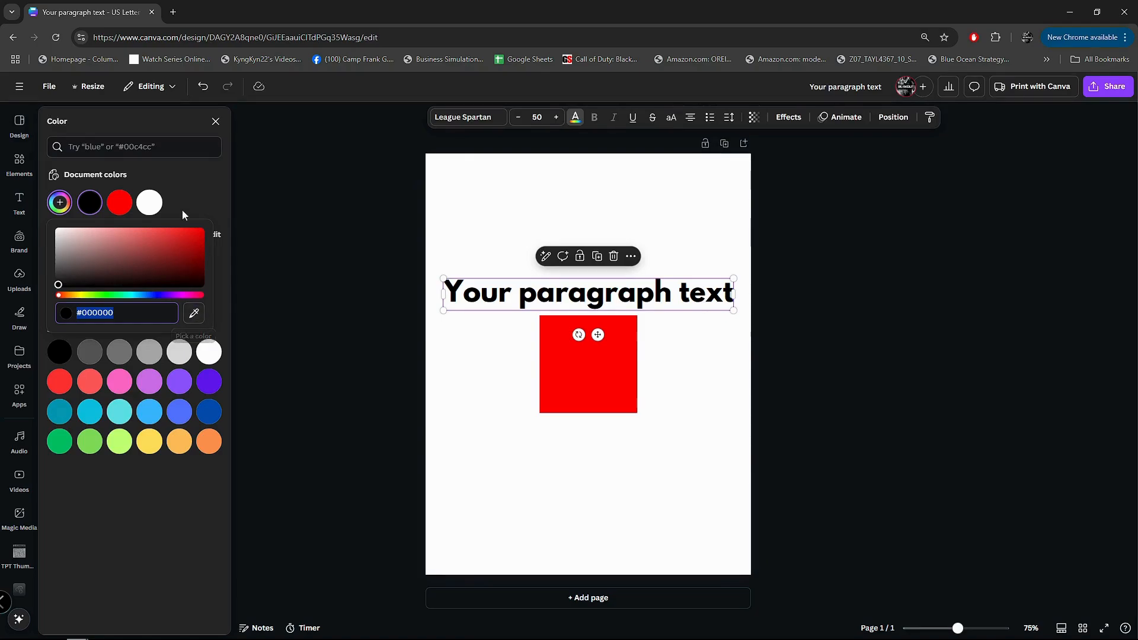
left_click(207, 185)
left_click(152, 146)
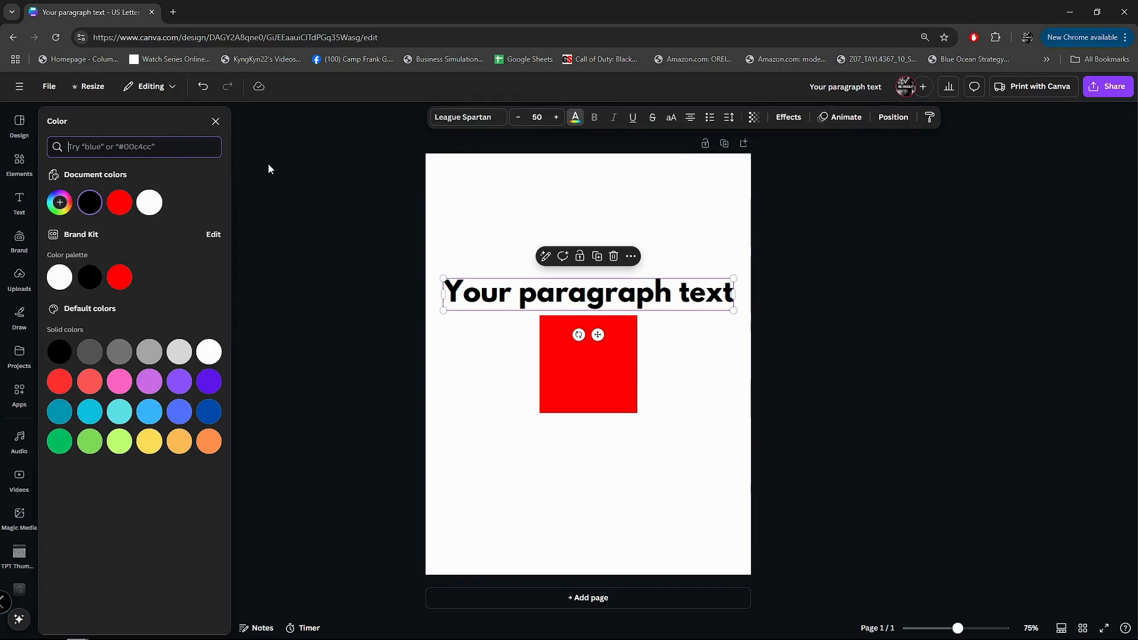
left_click(520, 215)
- Try underline and strikethrough on the paragraph text, removing each of them again
left_click(543, 282)
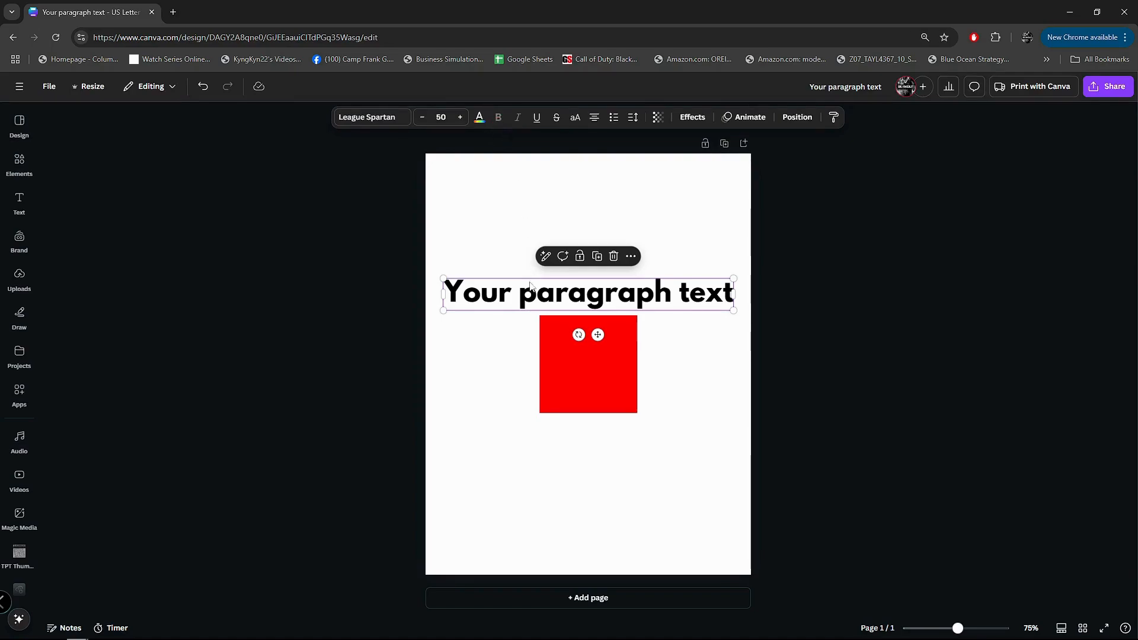
left_click(537, 121)
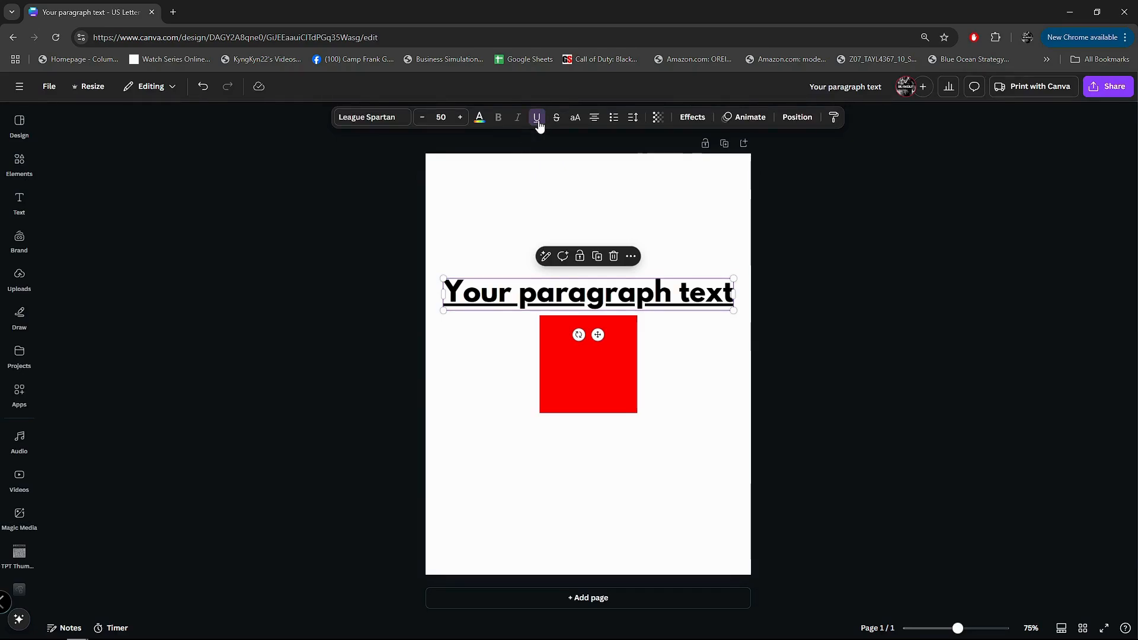
left_click(537, 119)
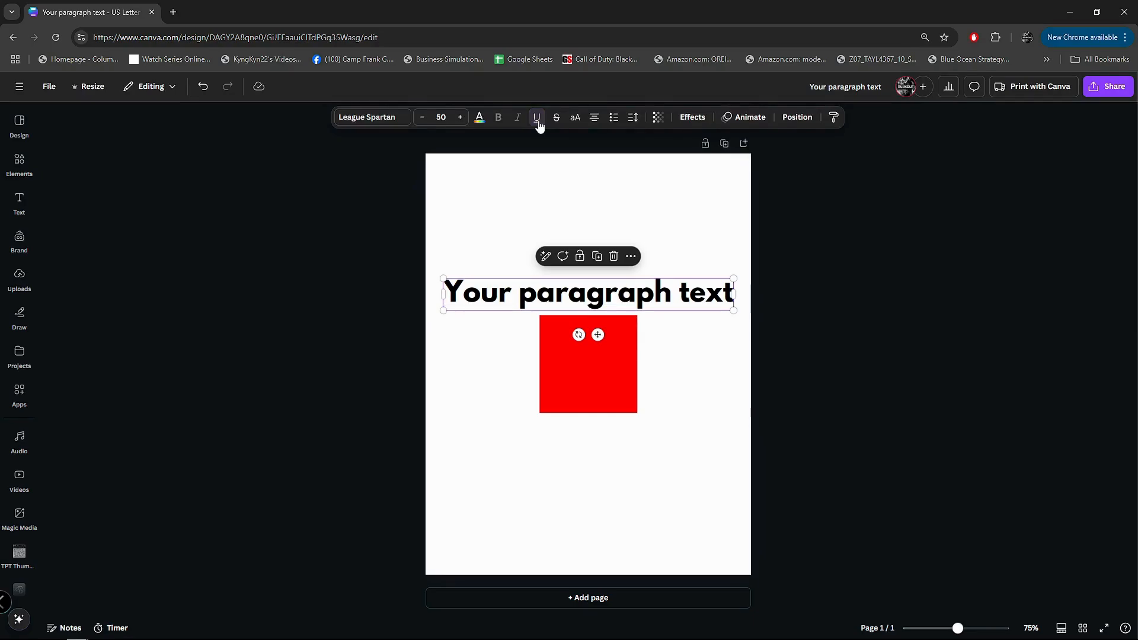
left_click(537, 119)
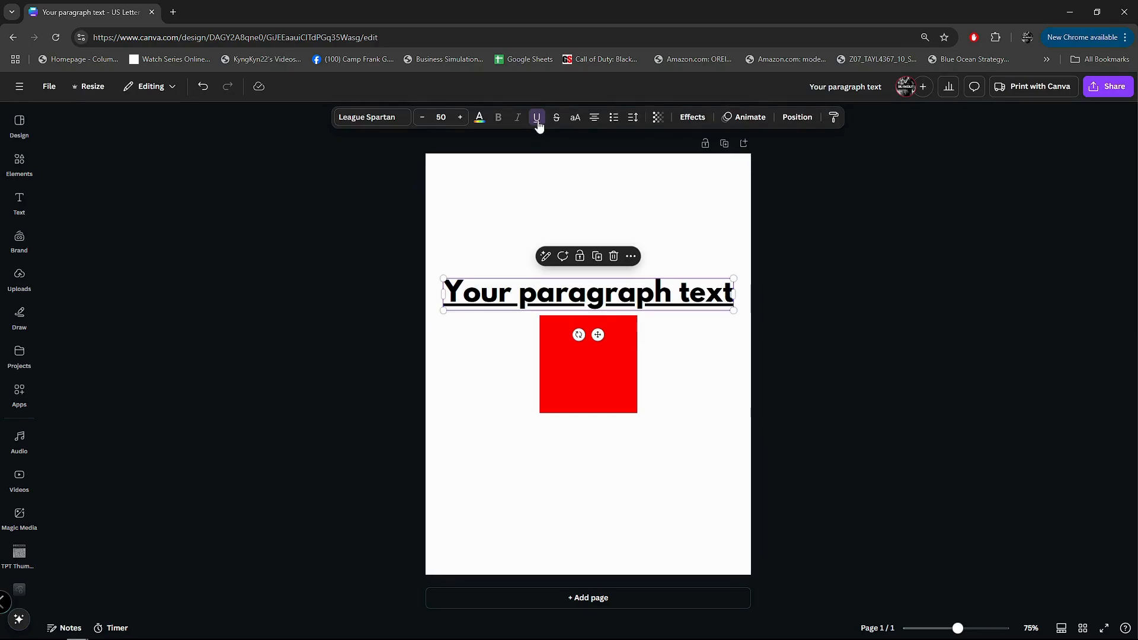
left_click(537, 119)
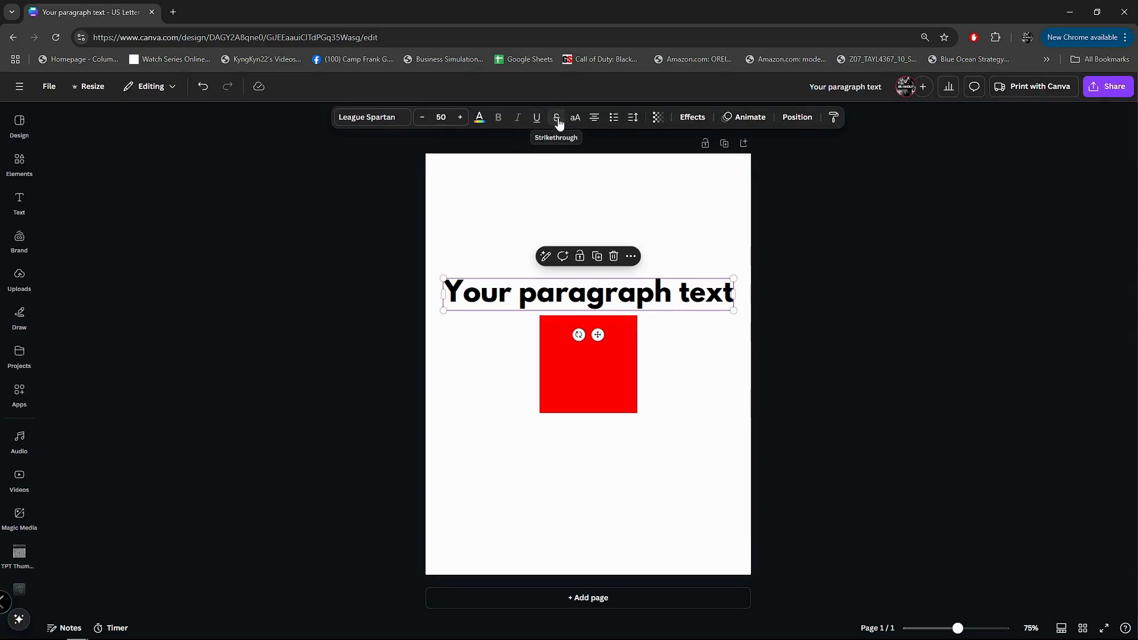
left_click(557, 122)
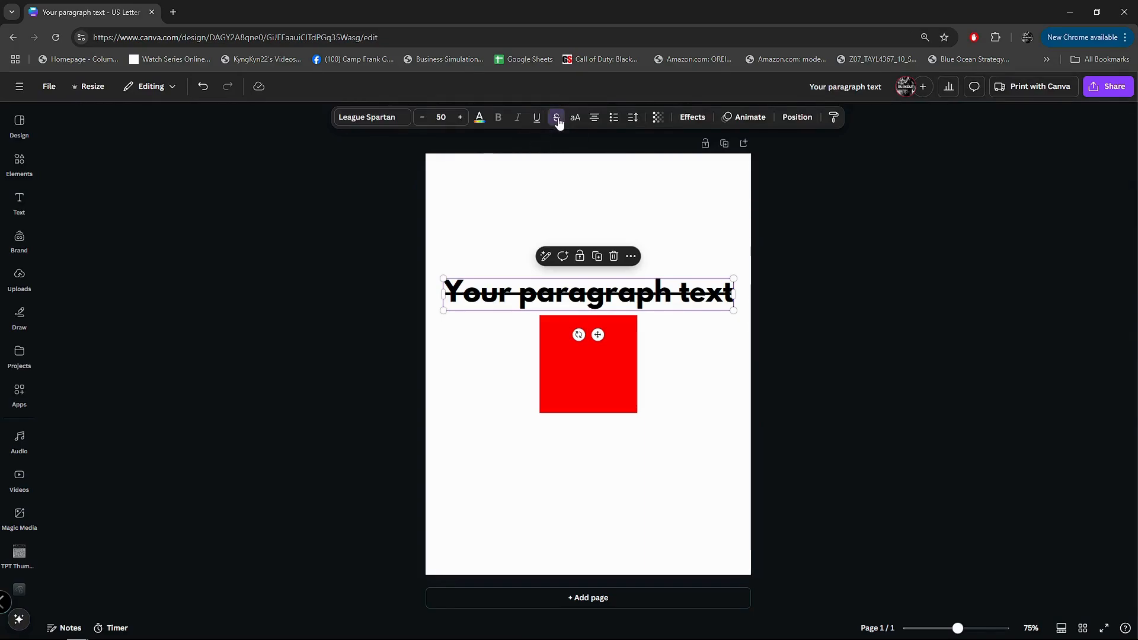
left_click(557, 122)
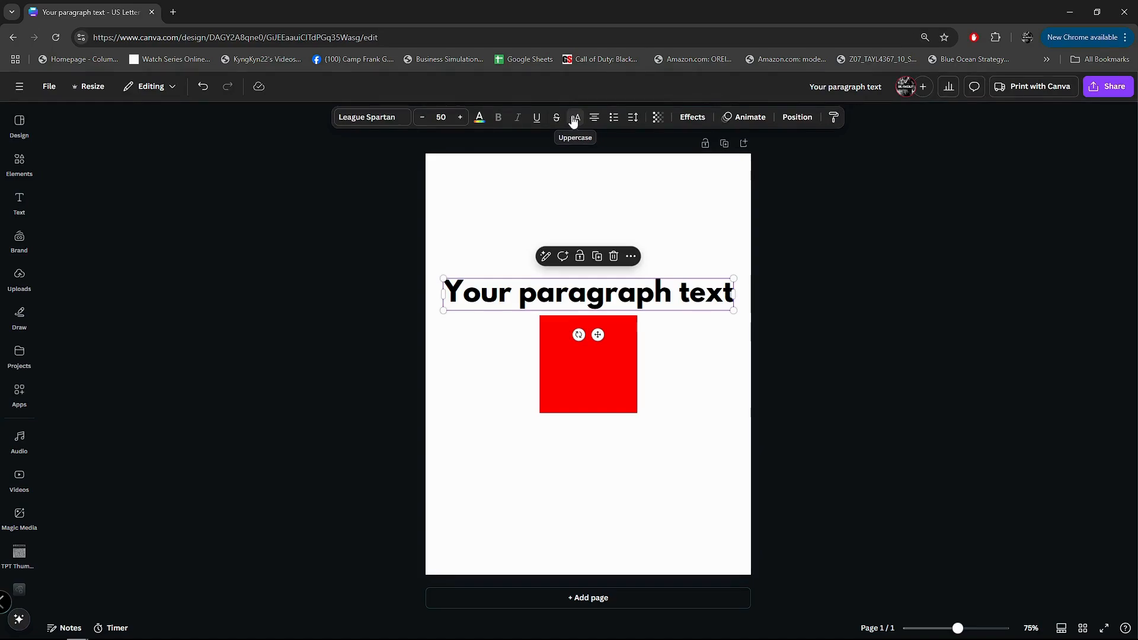
- Try uppercase on the paragraph text and turn it off again, and cycle through its alignment options
left_click(573, 119)
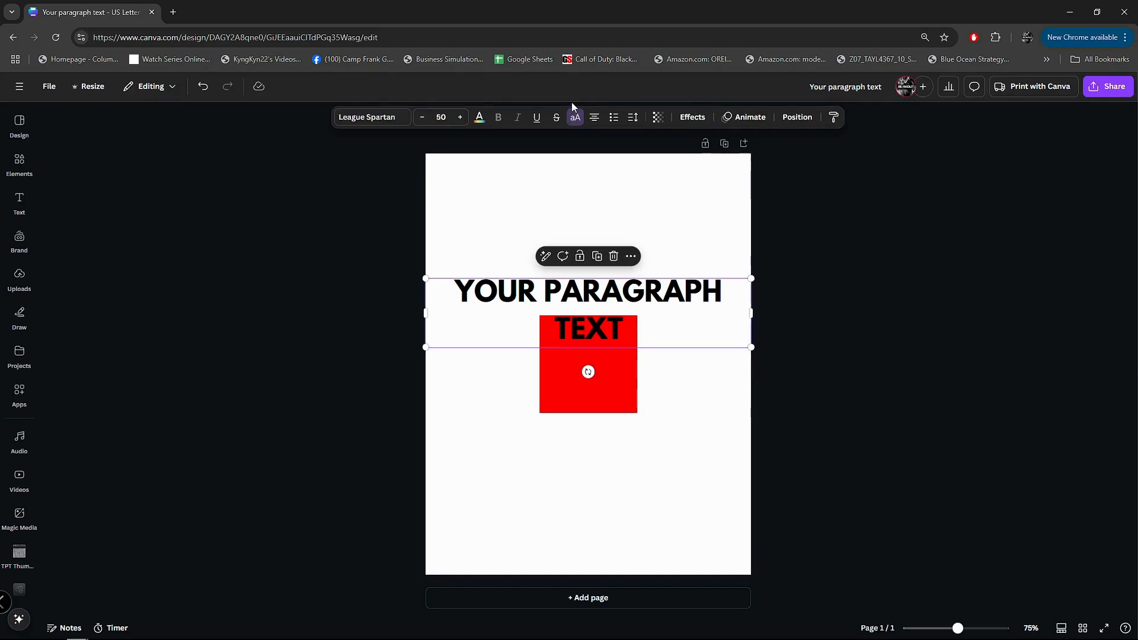
left_click(575, 116)
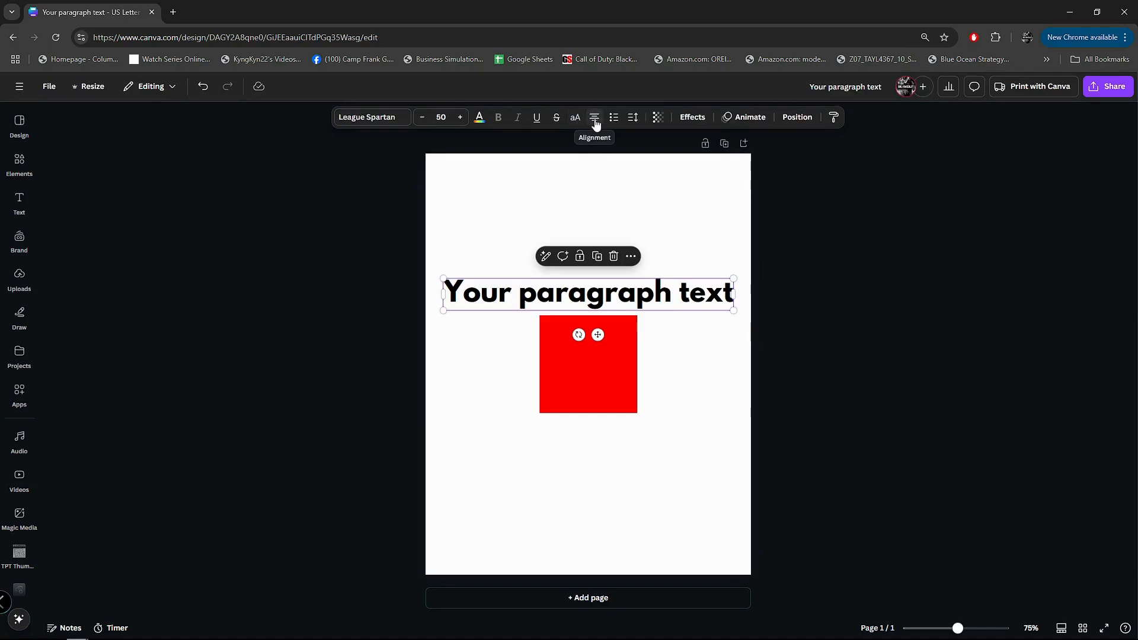
left_click(595, 122)
left_click(596, 120)
left_click(595, 120)
left_click(594, 122)
left_click(596, 125)
- Cycle the paragraph text through the list styles, starting with bullets and ending with no list
left_click(615, 118)
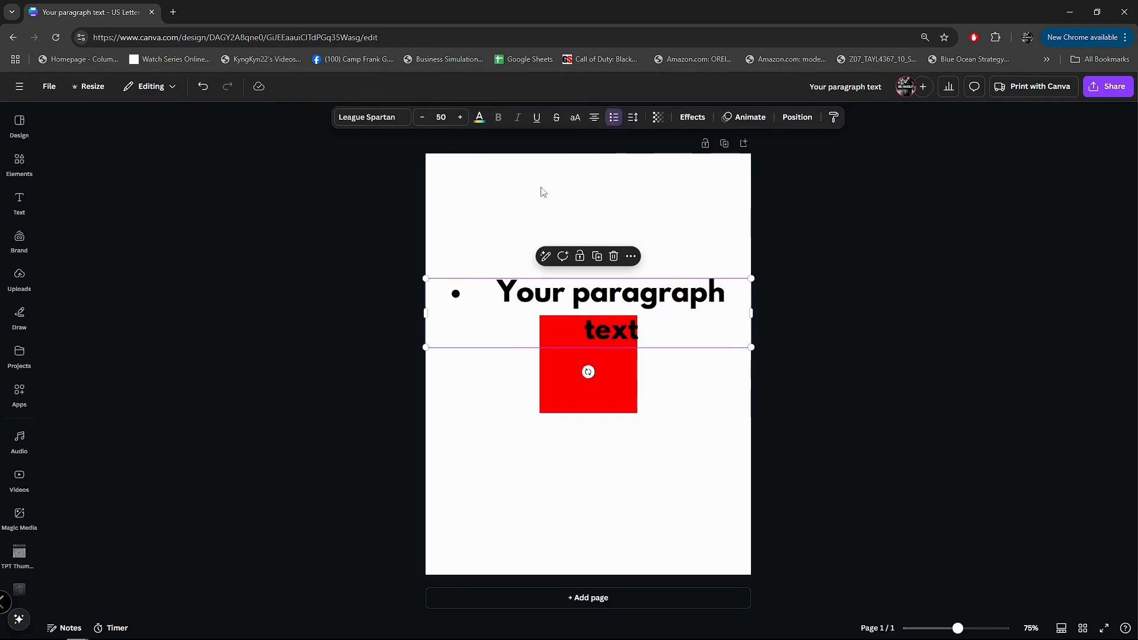
left_click(615, 118)
left_click(616, 123)
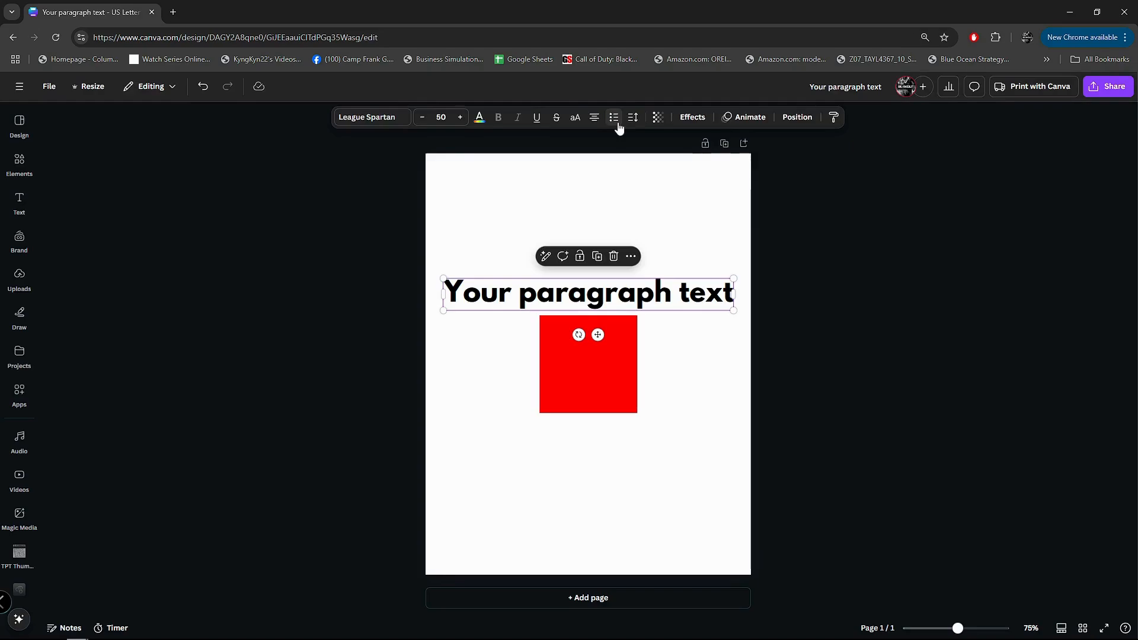
- Reduce the paragraph text's line spacing to 1.08, keeping the letter spacing at 0
left_click(631, 118)
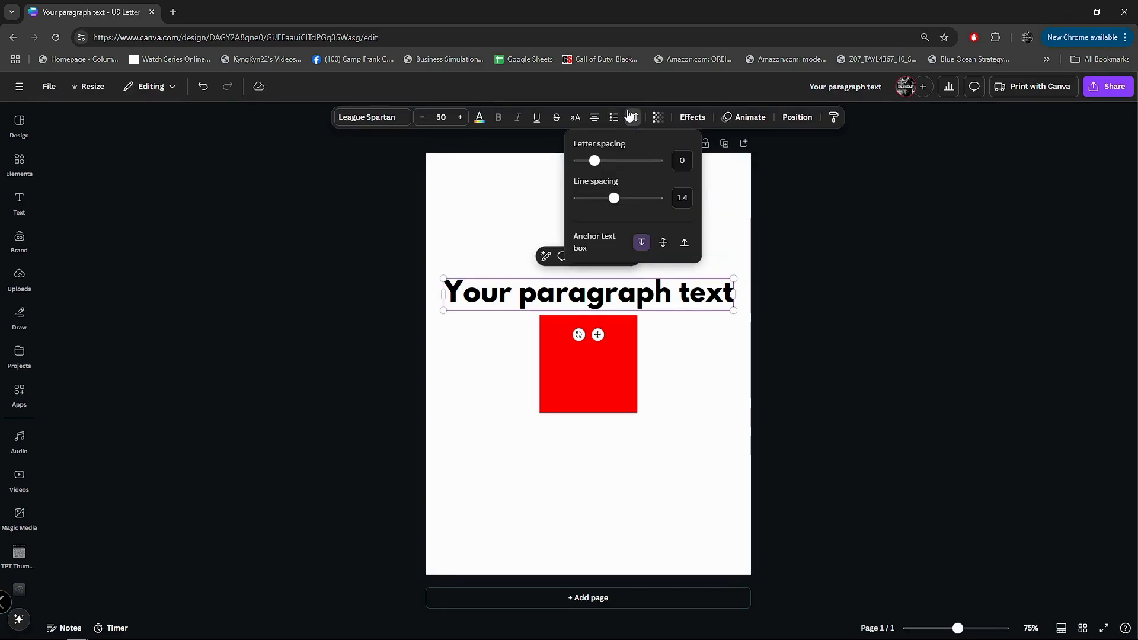
left_click_drag(594, 160, 602, 199)
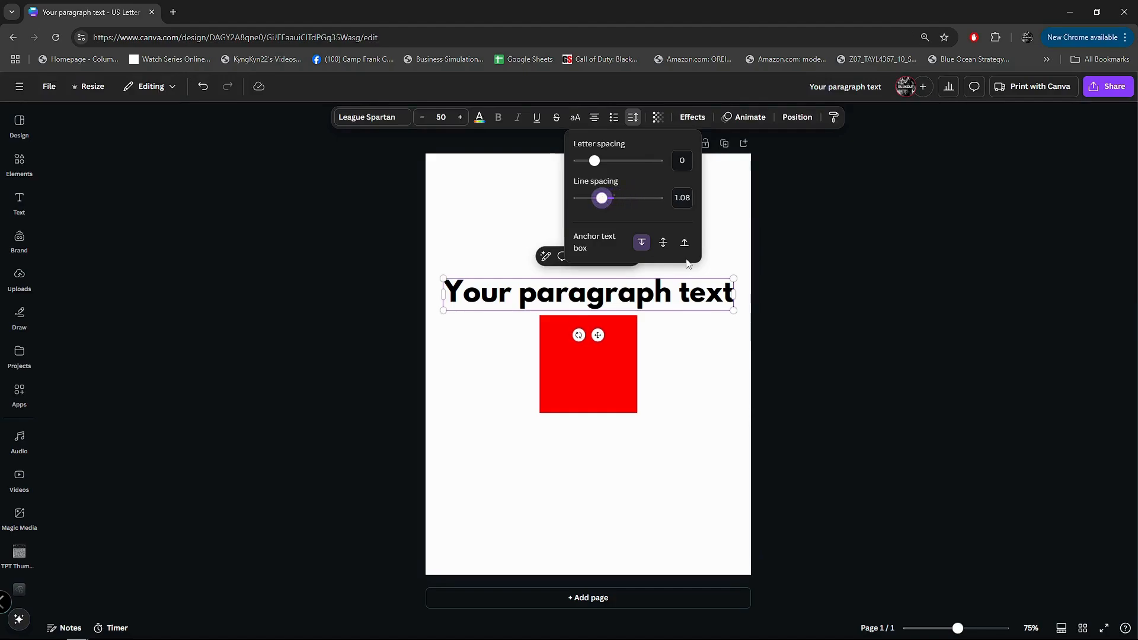
- Copy the whole line "Your paragraph text" and paste it as a second line in the same text box
left_click(718, 295)
left_click(718, 295)
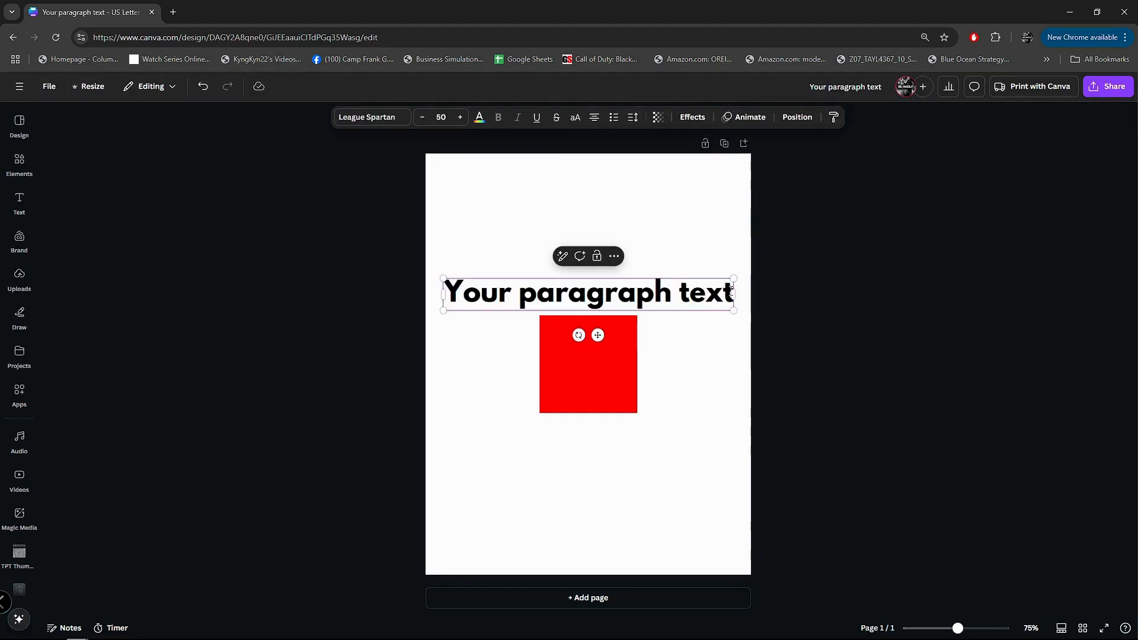
left_click_drag(731, 291, 449, 294)
key("ctrl+c")
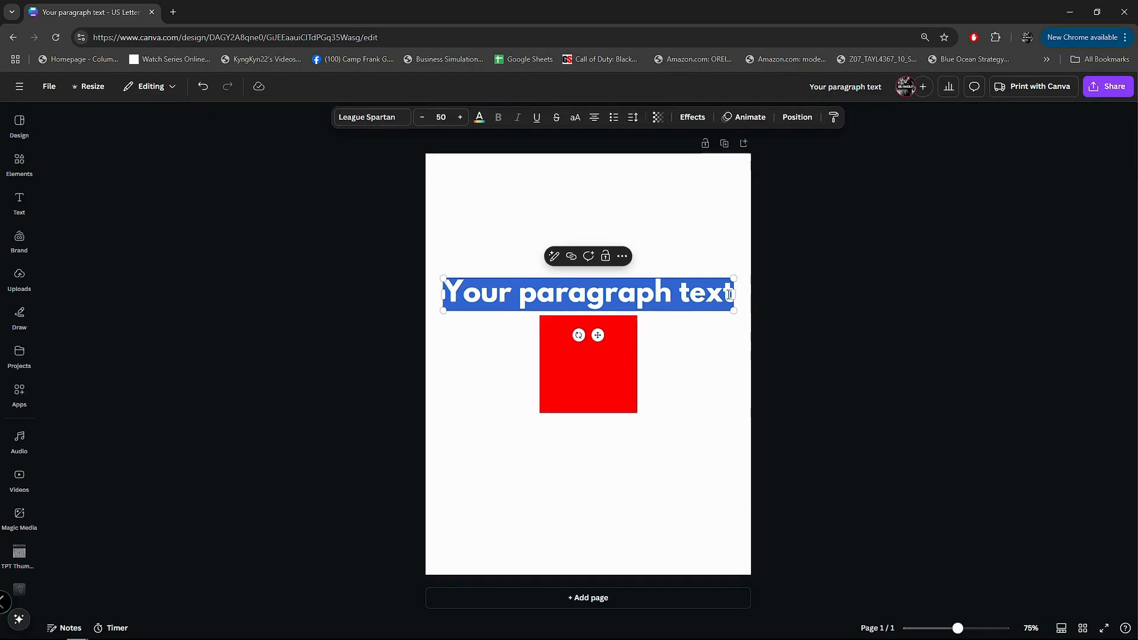
left_click(732, 294)
key("Return")
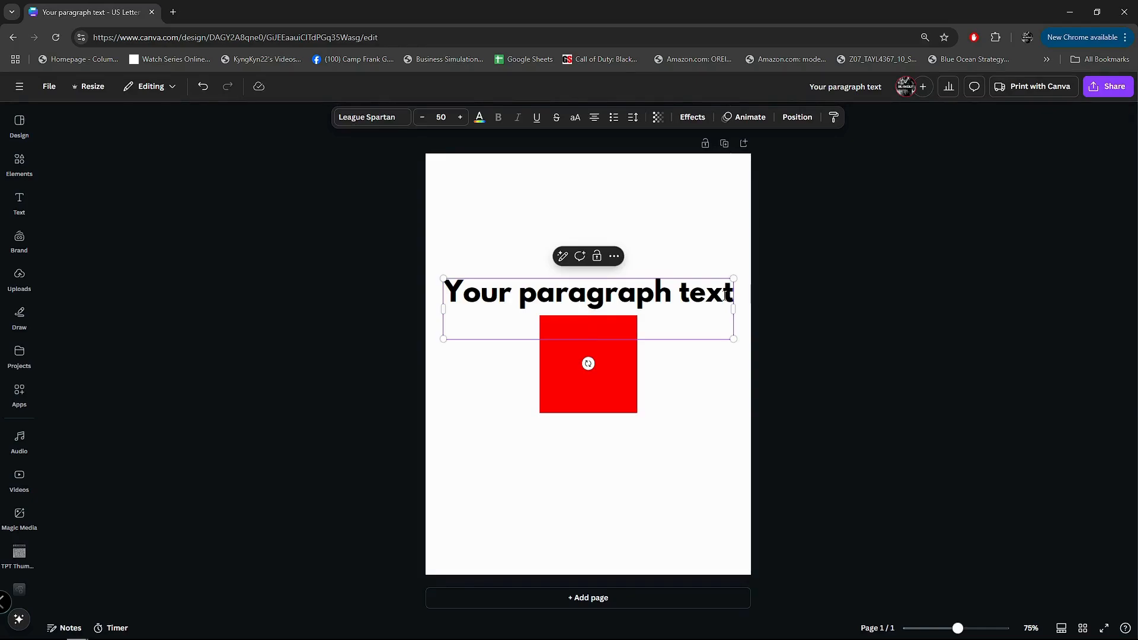
key("ctrl+v")
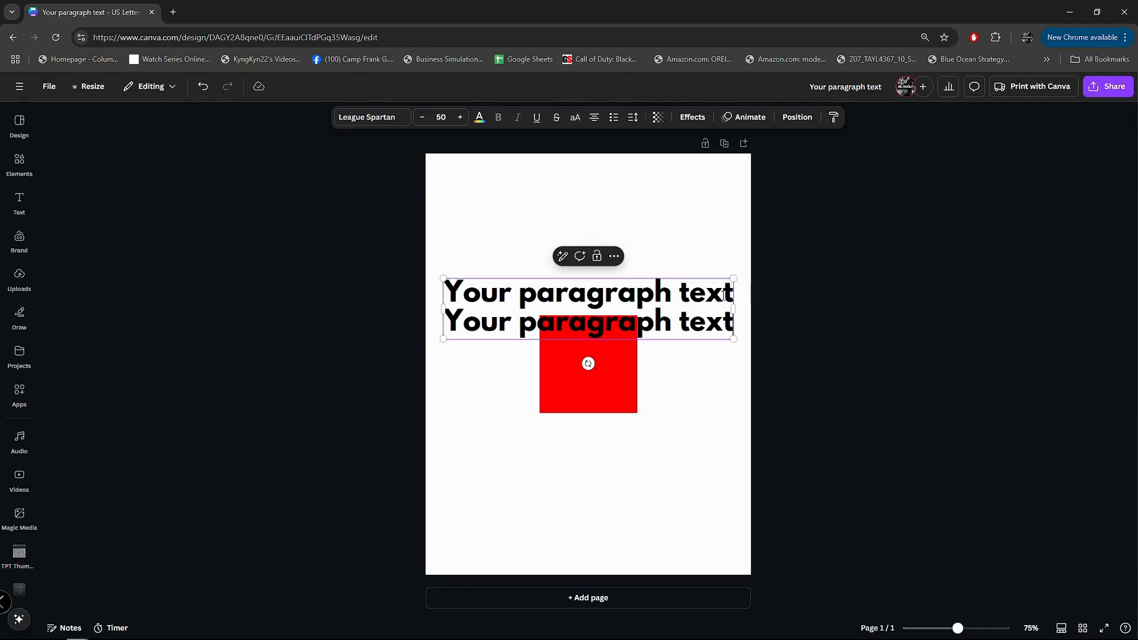
- Set the two-line text's line spacing to 1.37 and anchor the text box to the middle
left_click(632, 116)
mouse_move(602, 200)
left_mouse_down()
mouse_move(650, 200)
mouse_move(613, 207)
left_mouse_up()
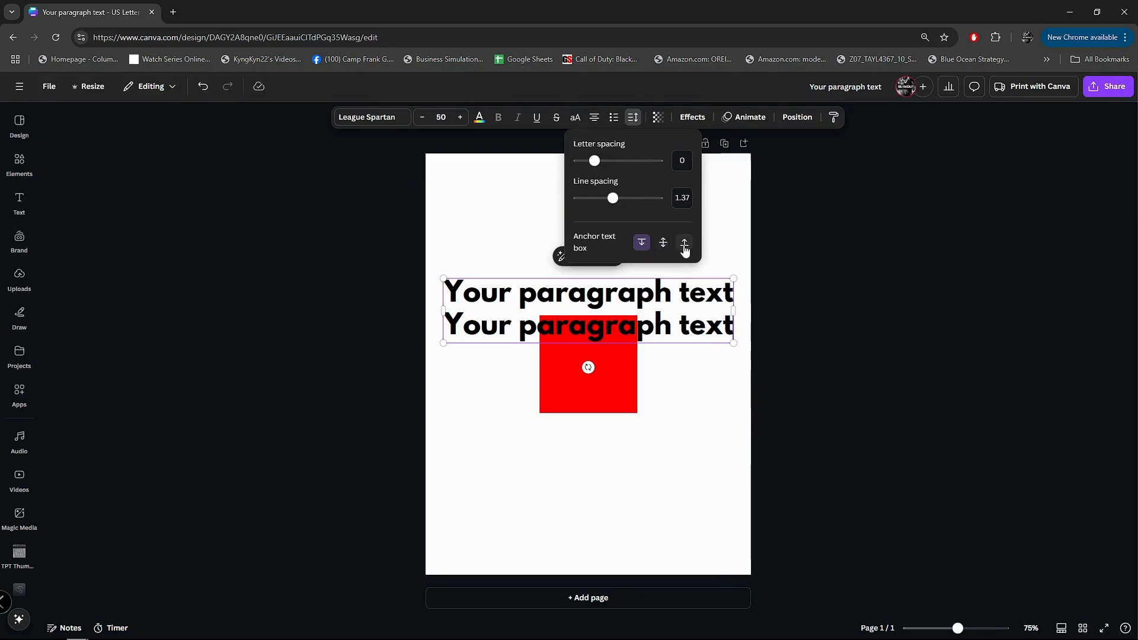
left_click(663, 242)
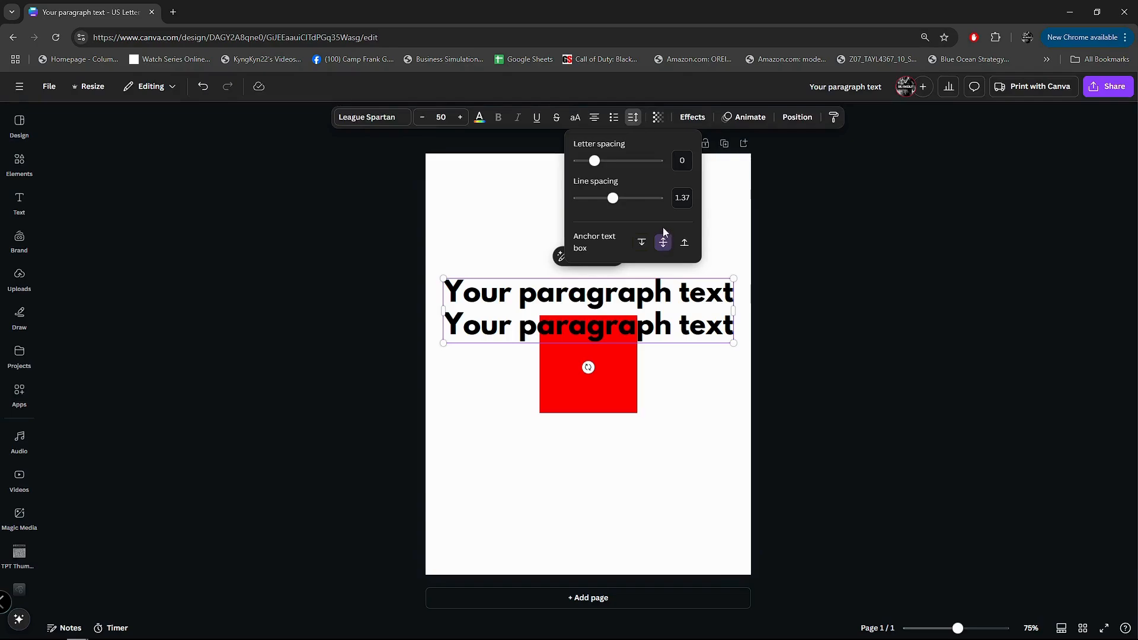
left_click(633, 117)
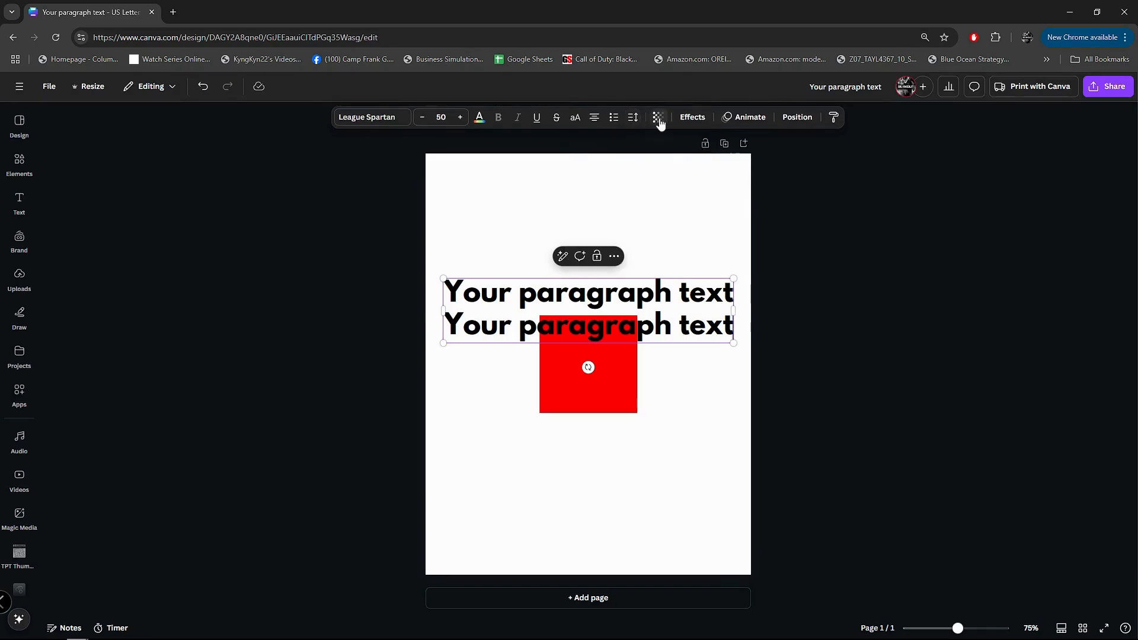
- Try the transparency setting on the text and return it to 100
left_click(660, 120)
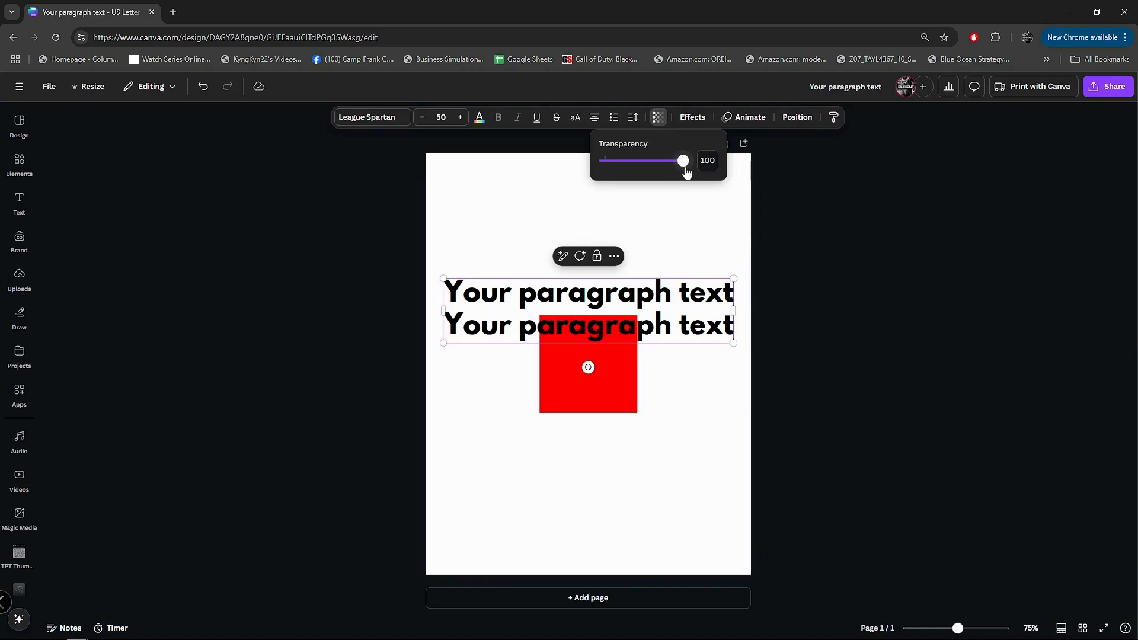
mouse_move(686, 171)
left_mouse_down()
mouse_move(598, 178)
mouse_move(685, 177)
left_mouse_up()
left_click(658, 117)
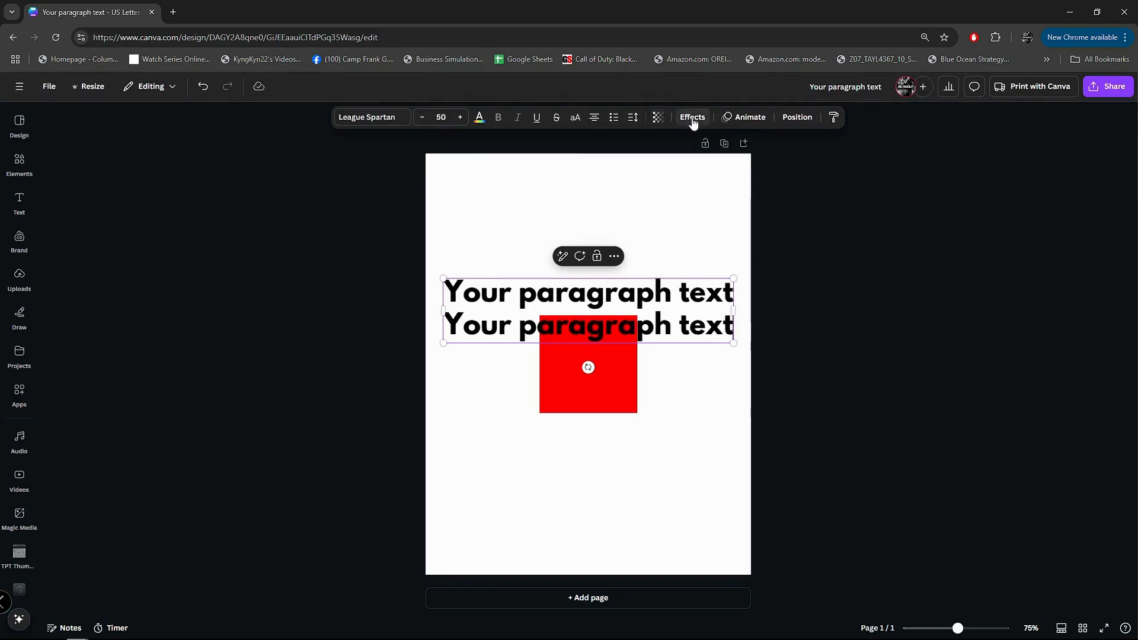
- Preview the Shadow, Lift, Hollow, Splice and Outline effect styles on the text
left_click(692, 118)
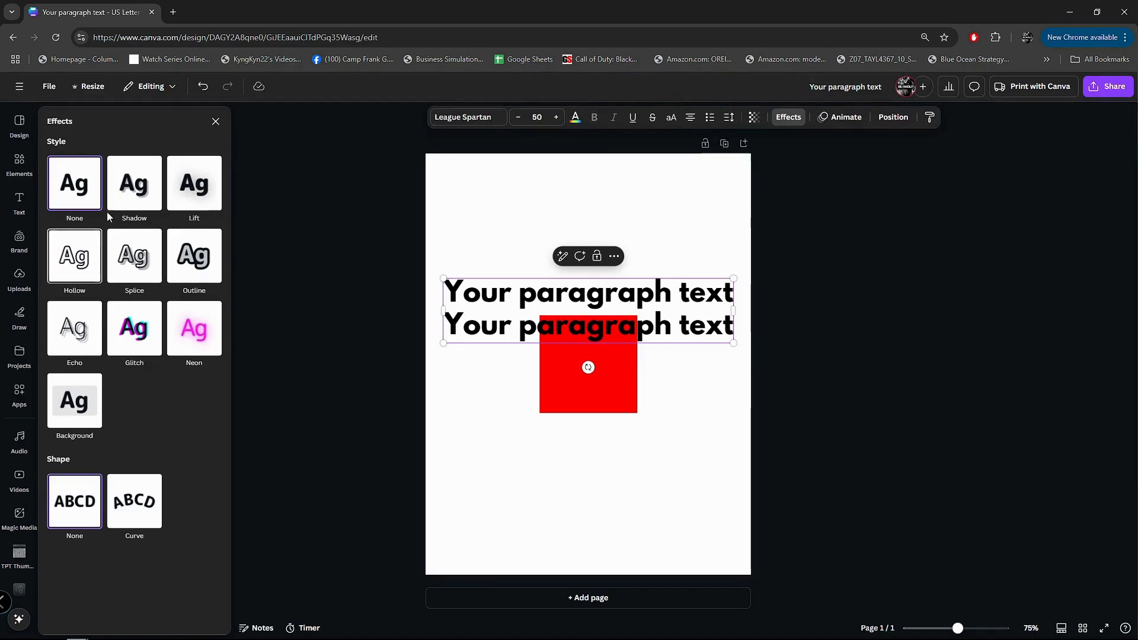
left_click(126, 198)
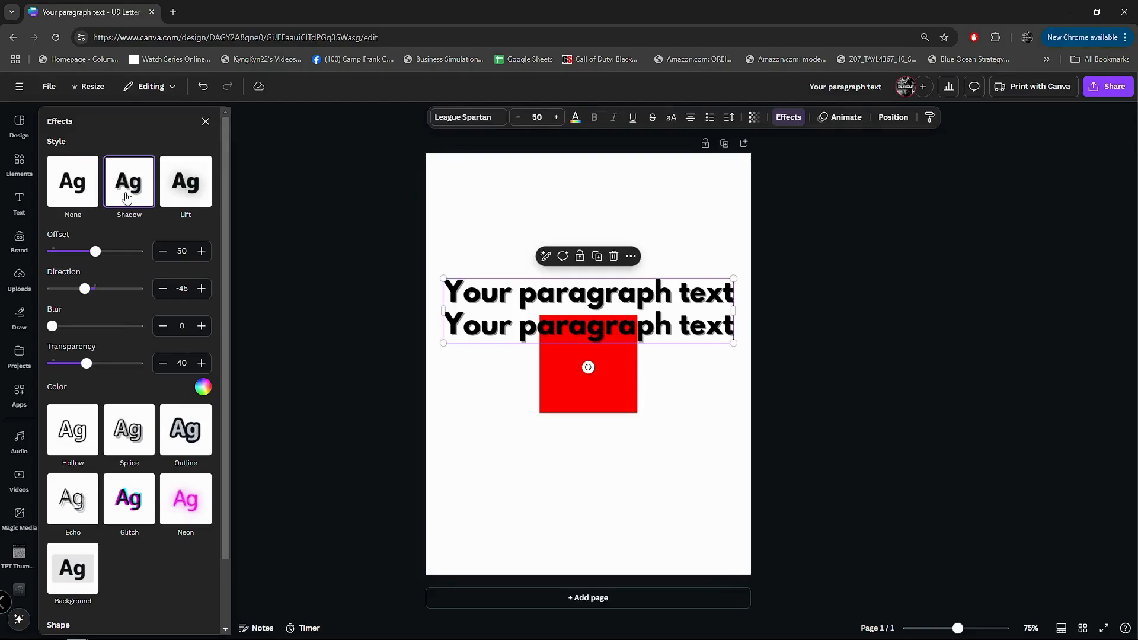
left_click(191, 205)
left_click(76, 302)
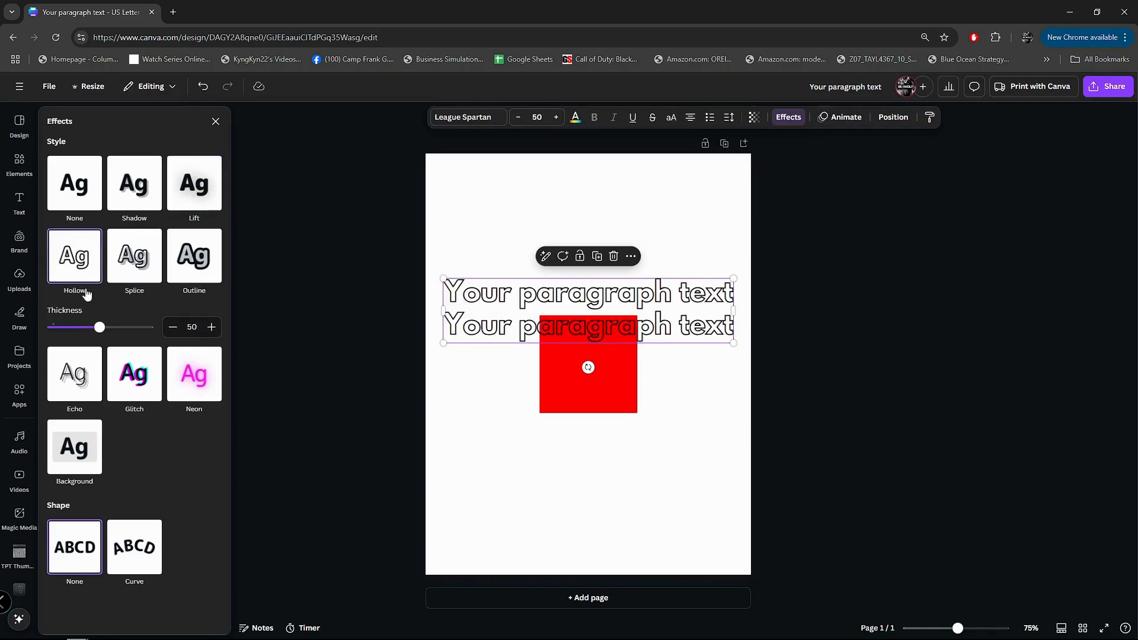
left_click(129, 261)
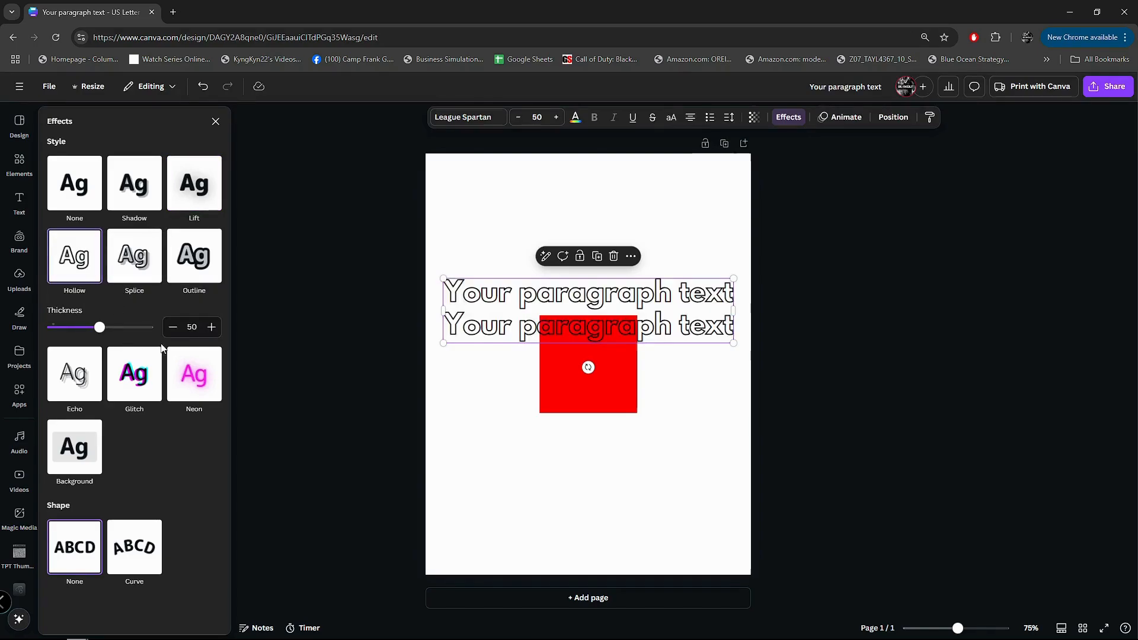
left_click(172, 266)
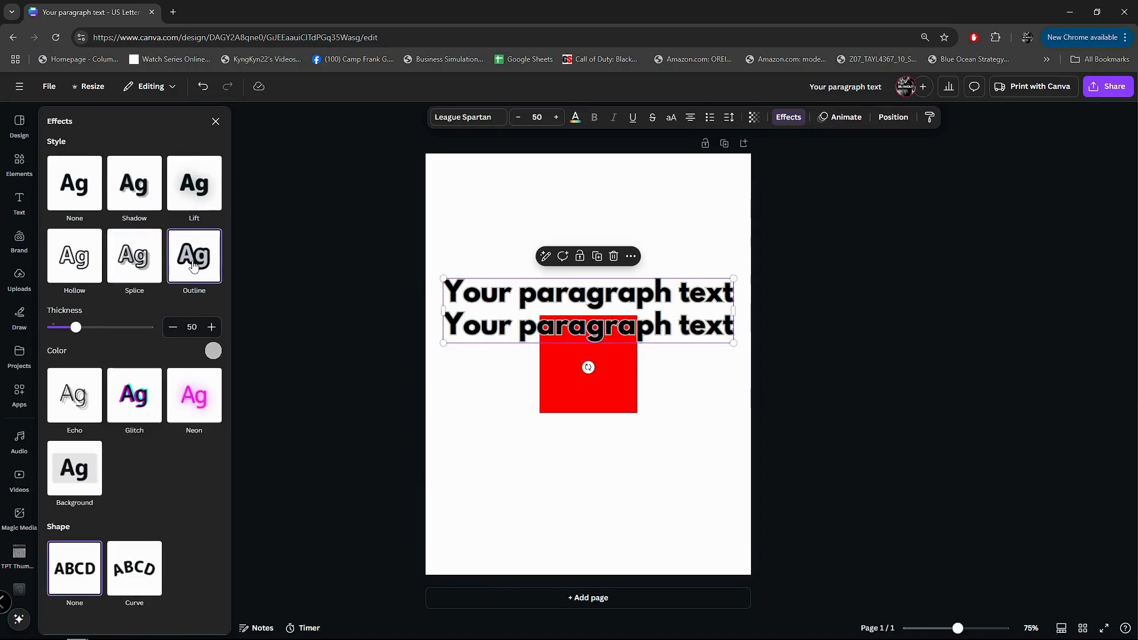
- Preview the Echo, Glitch, Neon and Background effect styles on the text
left_click(66, 413)
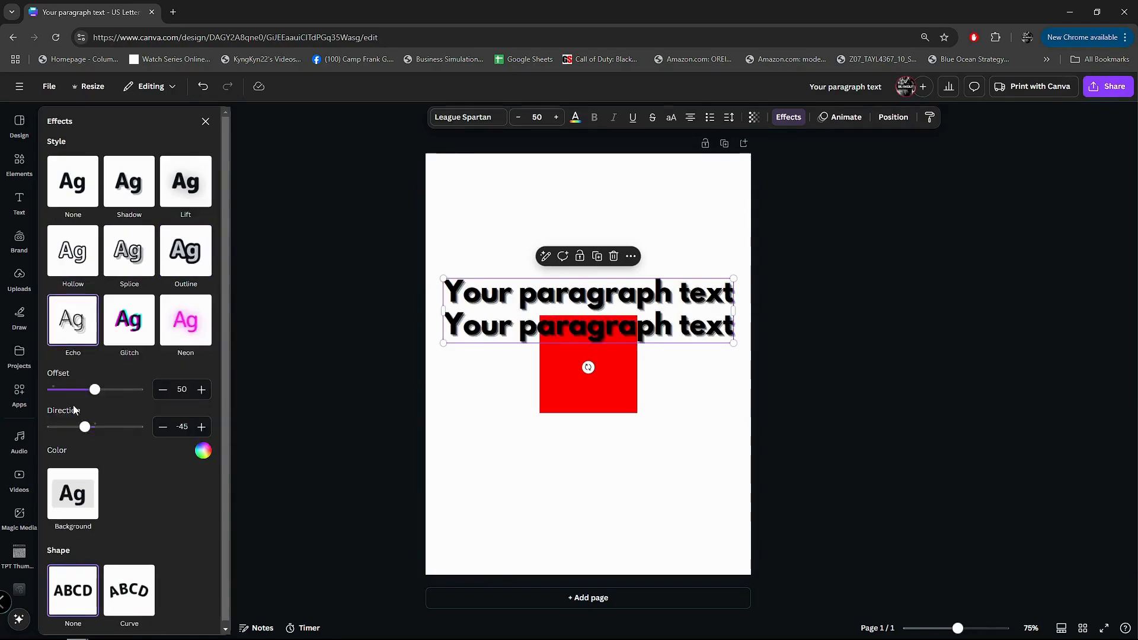
left_click(129, 335)
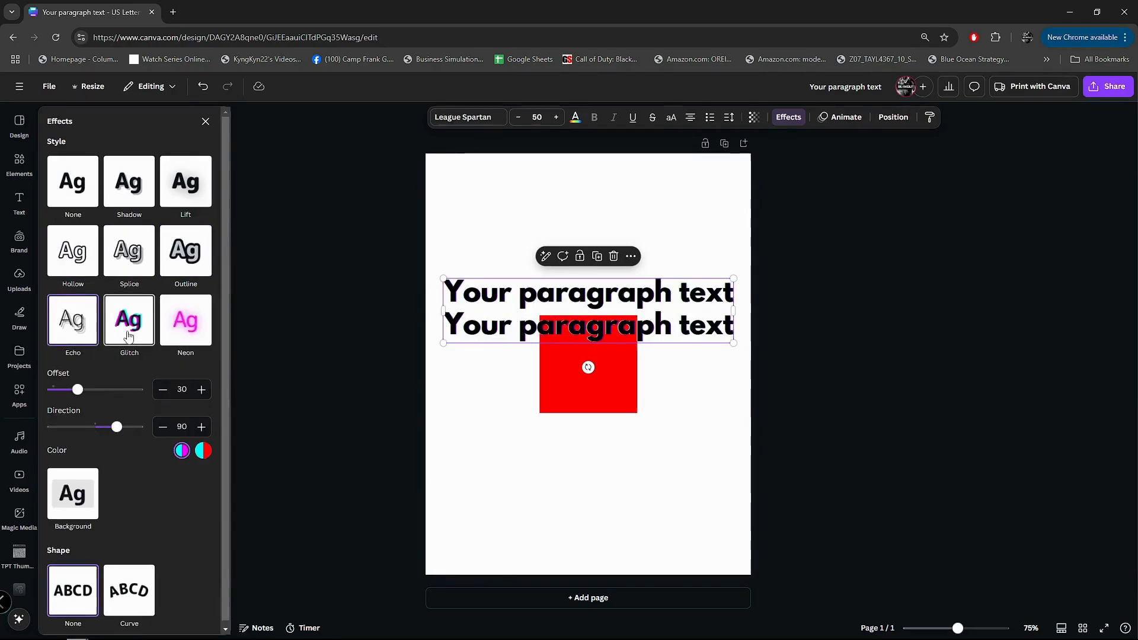
left_click(182, 332)
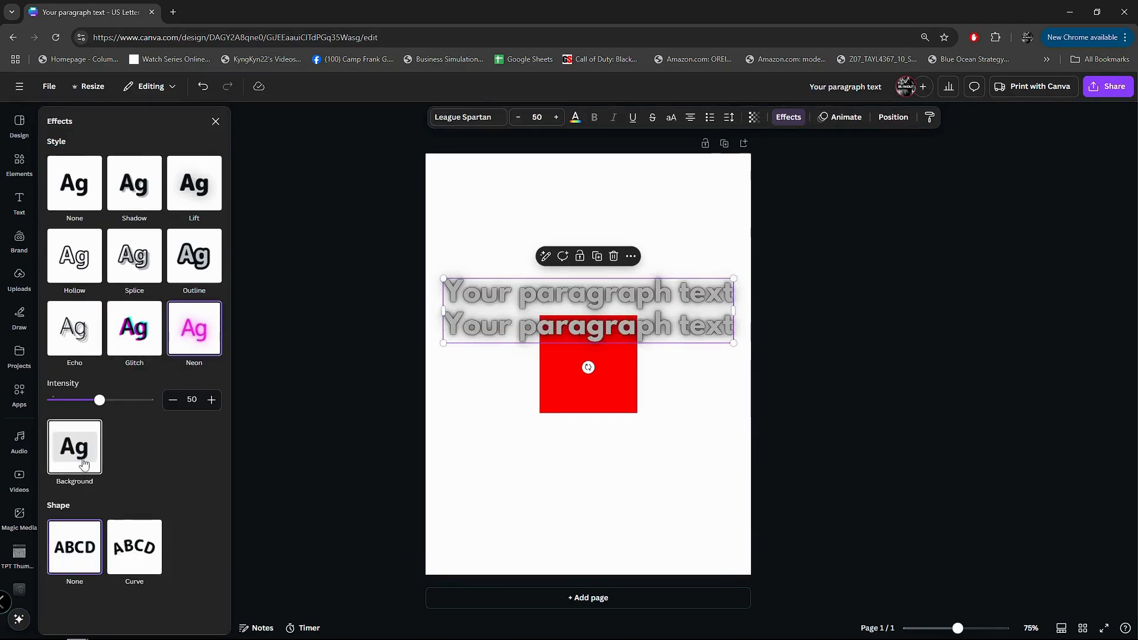
left_click(84, 460)
- Try the Curve shape on the text, then return its shape to None
scroll(95, 584, "down", 1)
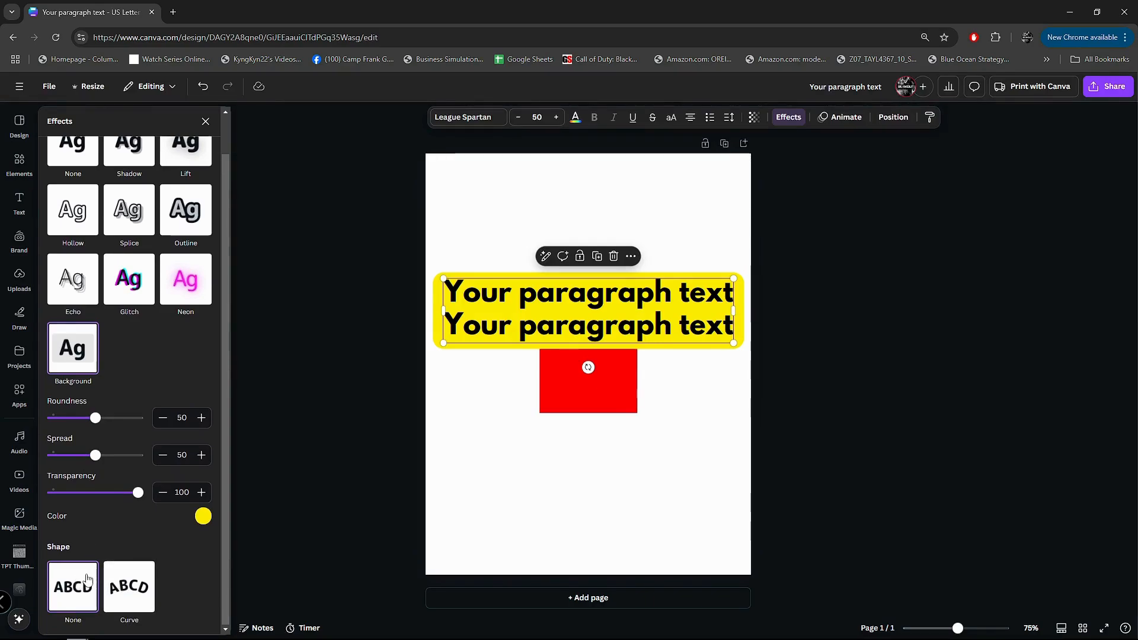
left_click(119, 579)
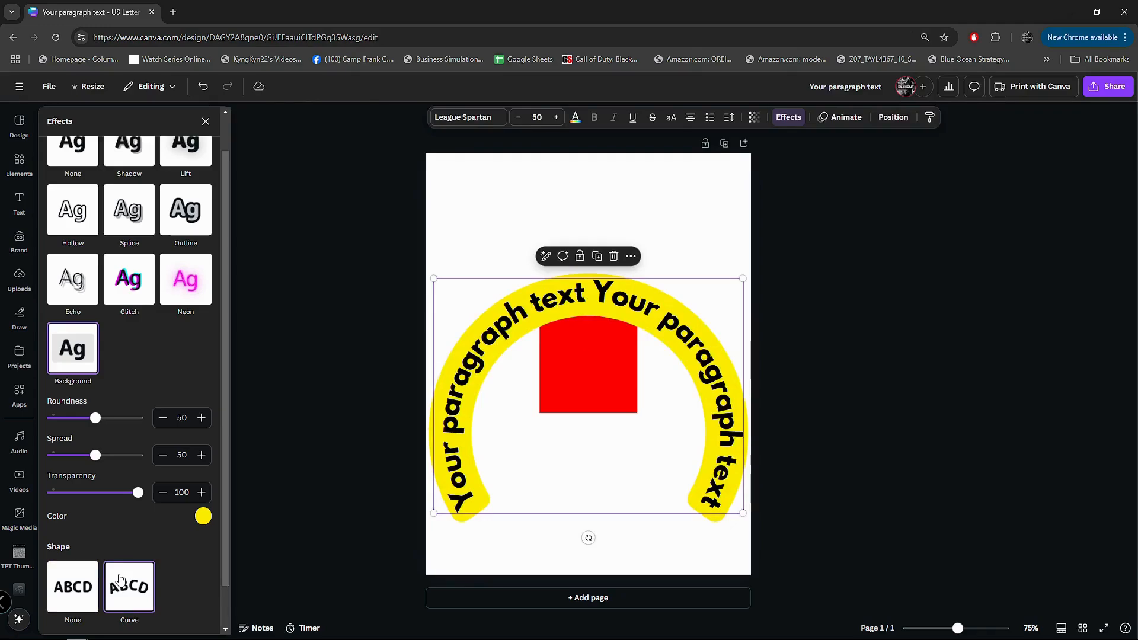
left_click(89, 580)
- Reset the text's effect style to None and move the text box above the red square
scroll(128, 278, "up", 2)
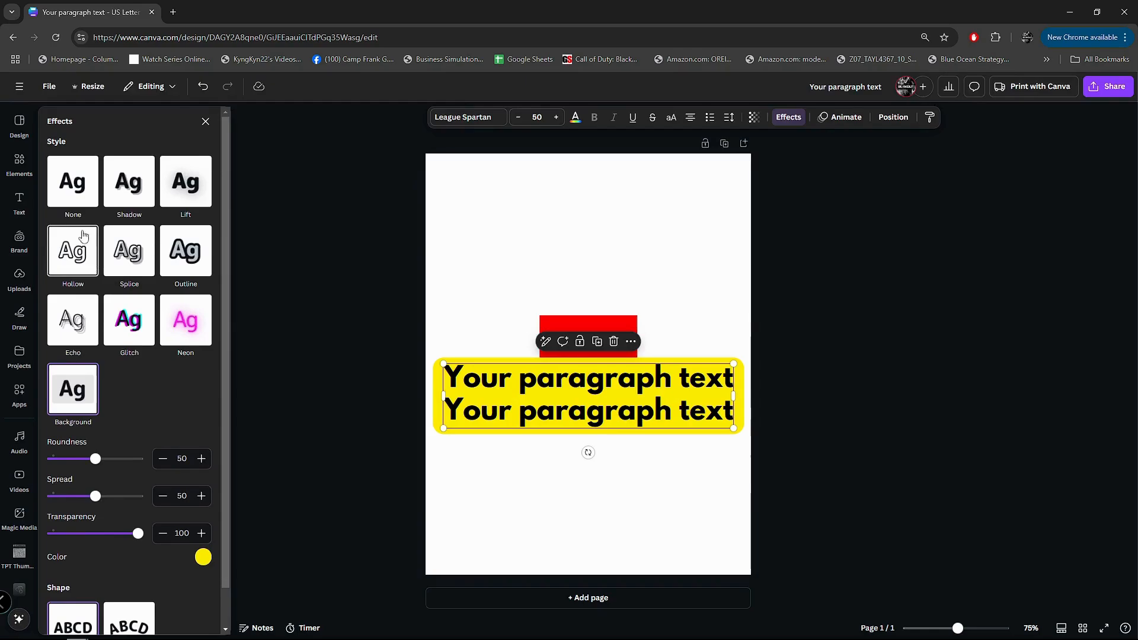
left_click(65, 198)
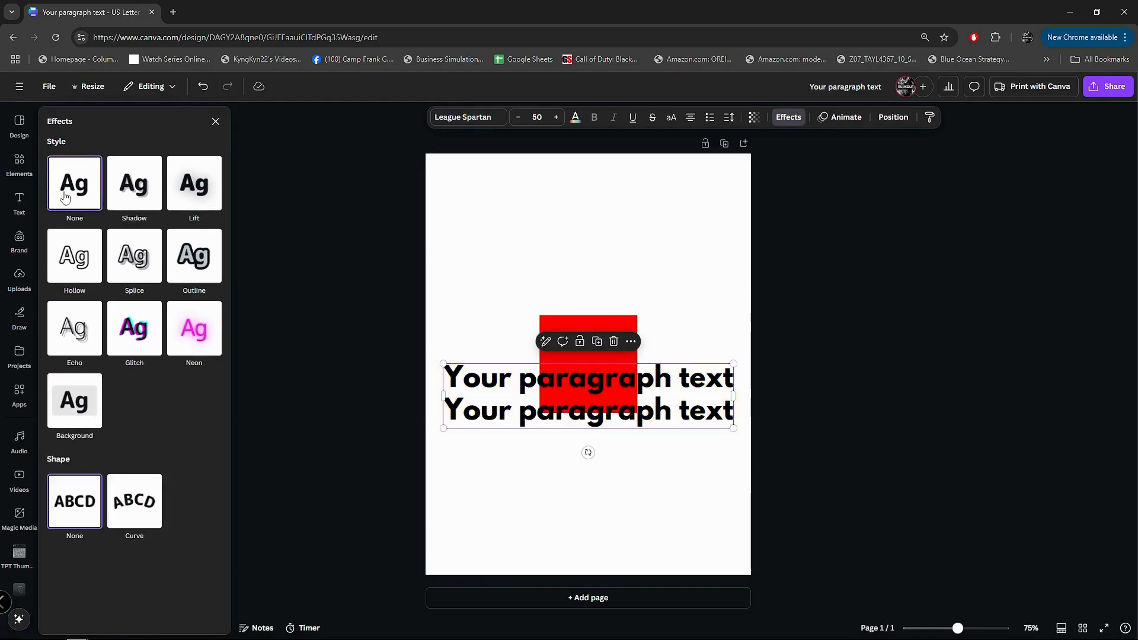
left_click(636, 454)
left_click_drag(600, 395, 601, 272)
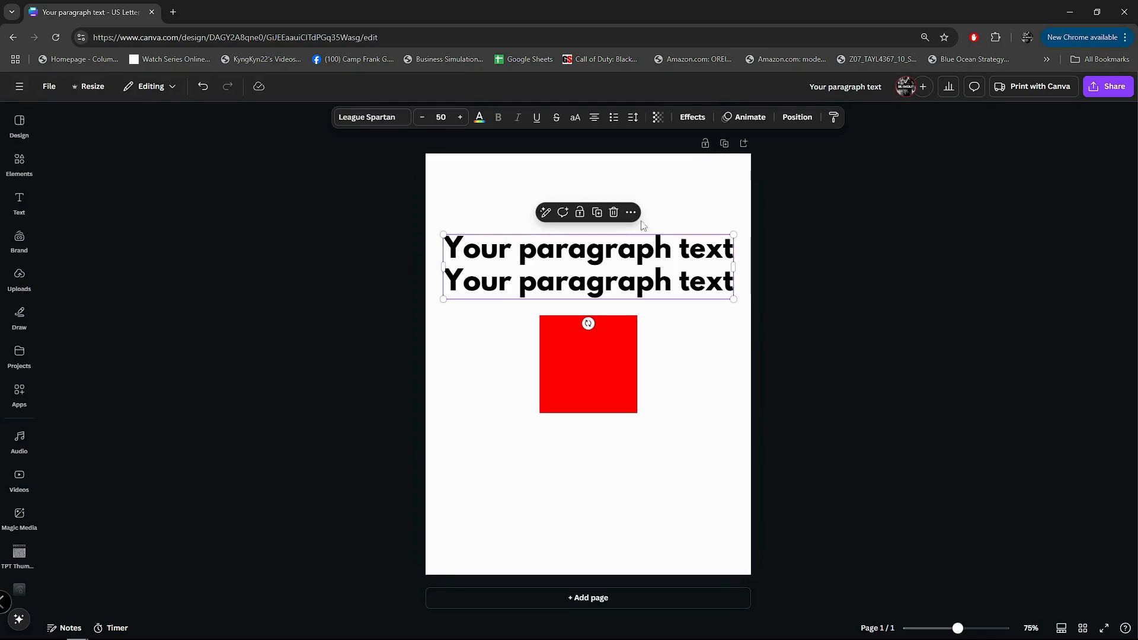
- Examine the animation options available for the text box
left_click(741, 118)
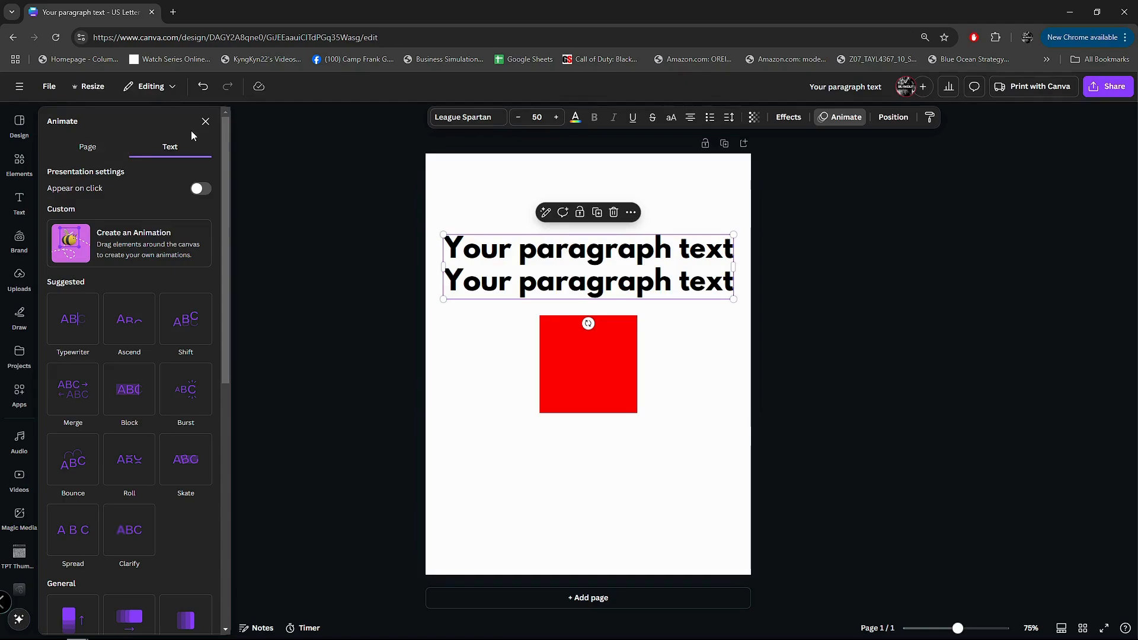
left_click(205, 122)
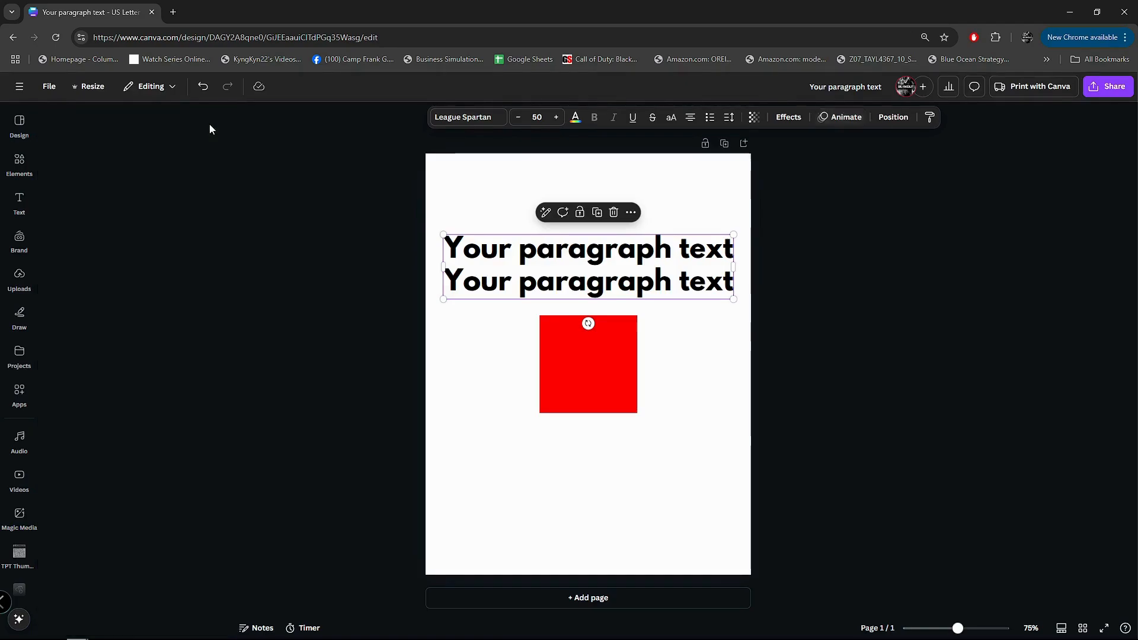
- Center the text box over the red square and change its layer order: send it backward, bring it forward, then send it to the back
left_click(796, 117)
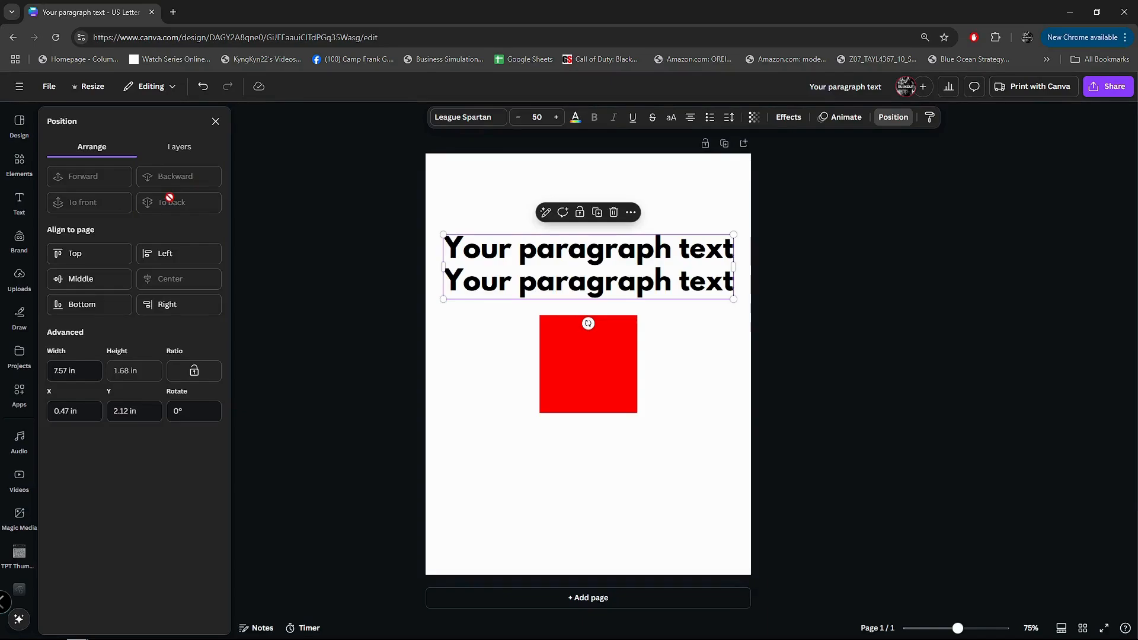
left_click_drag(486, 261, 485, 353)
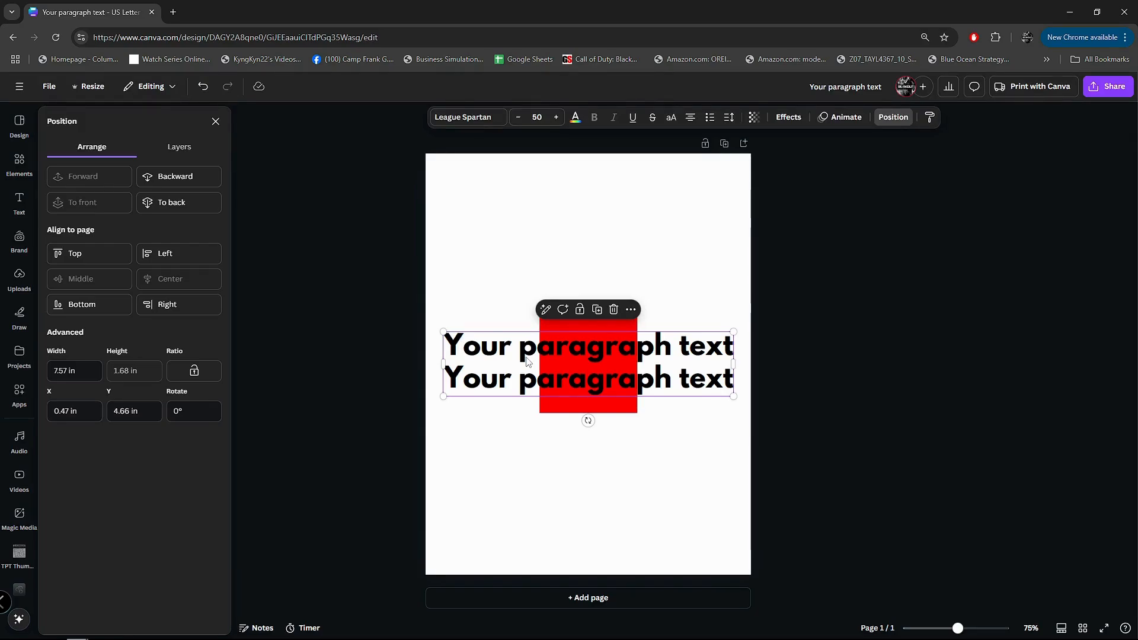
left_click(186, 173)
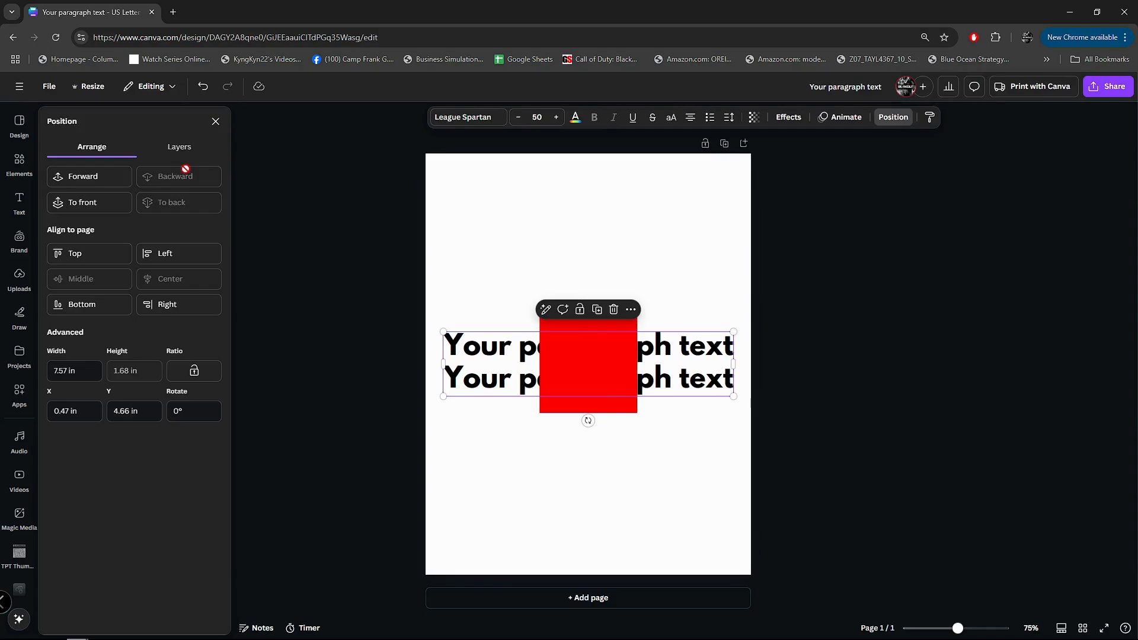
left_click(104, 180)
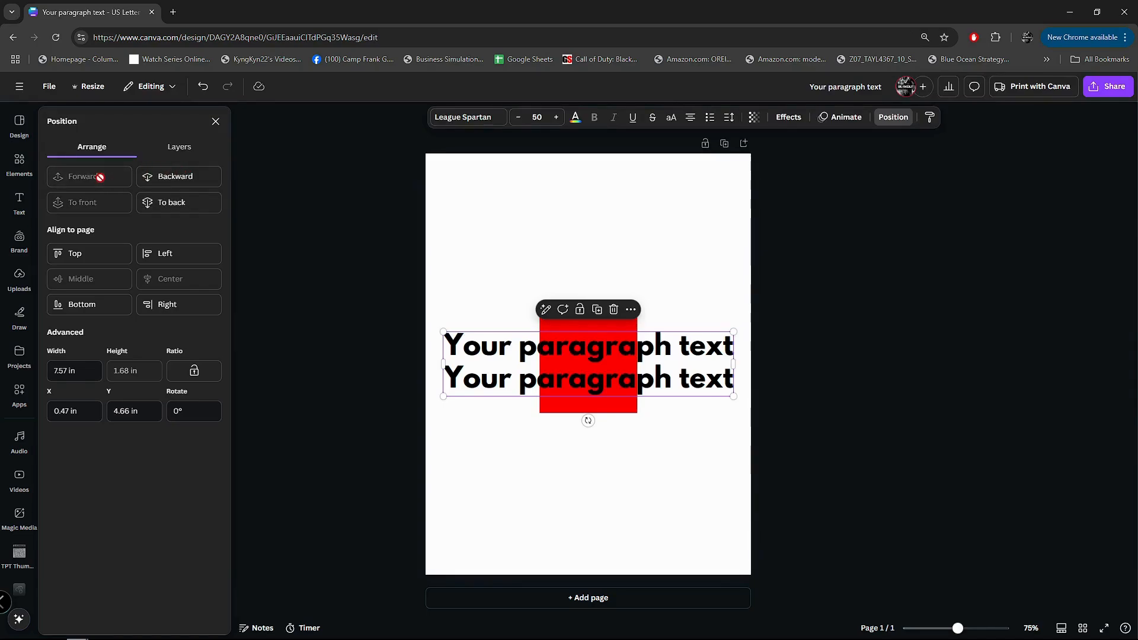
left_click(180, 201)
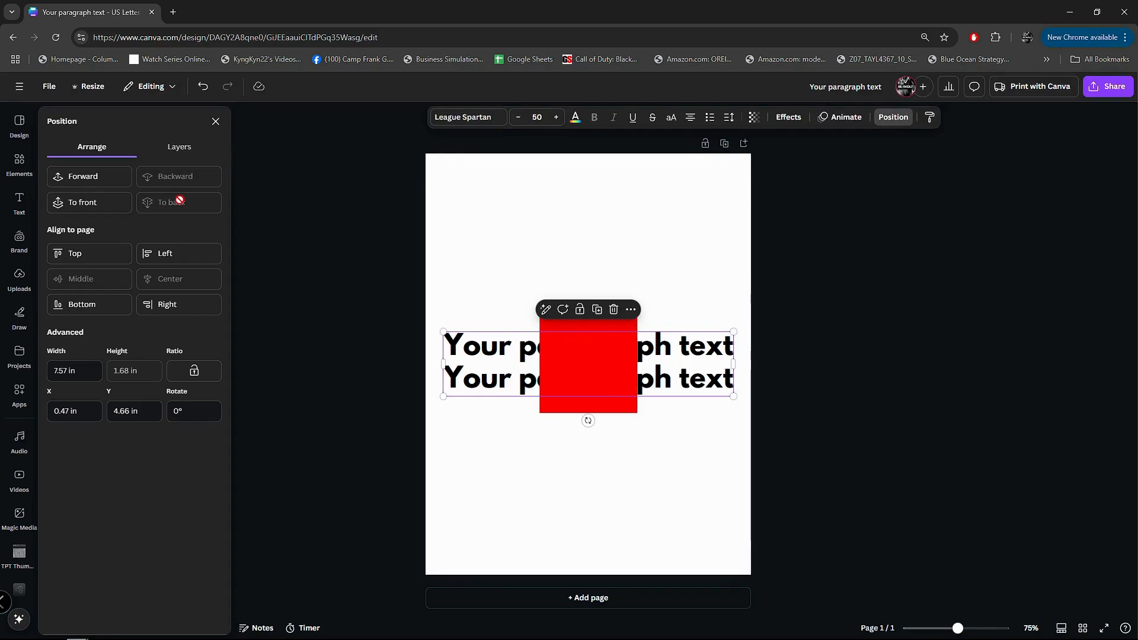
- Bring the text box to the front, then align it to the page's top, bottom and finally middle
left_click(89, 199)
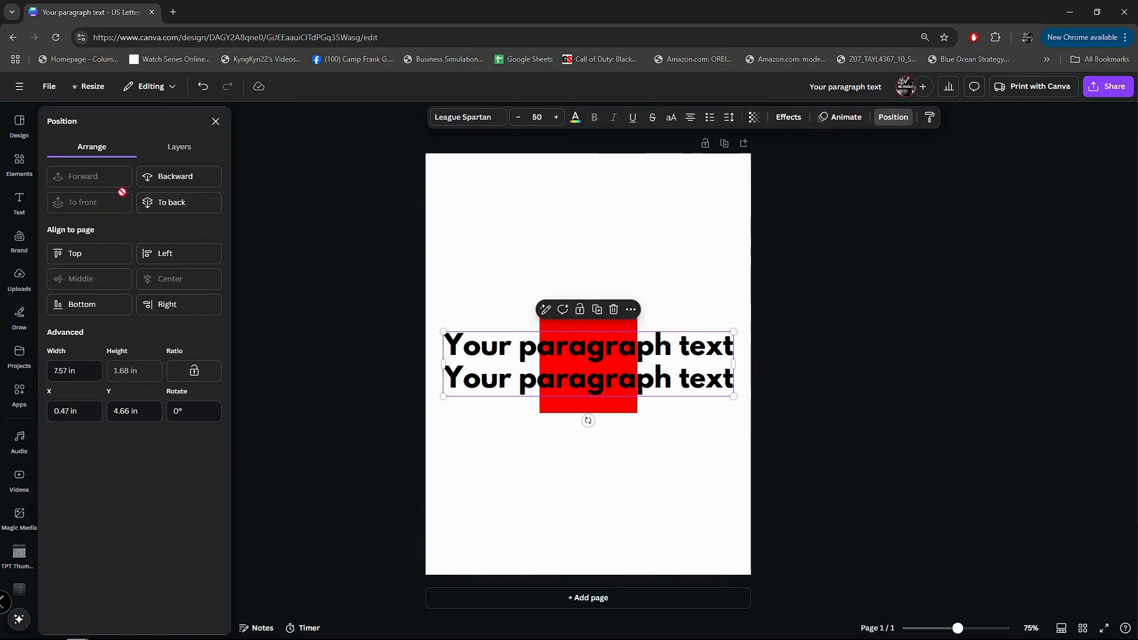
left_click(109, 255)
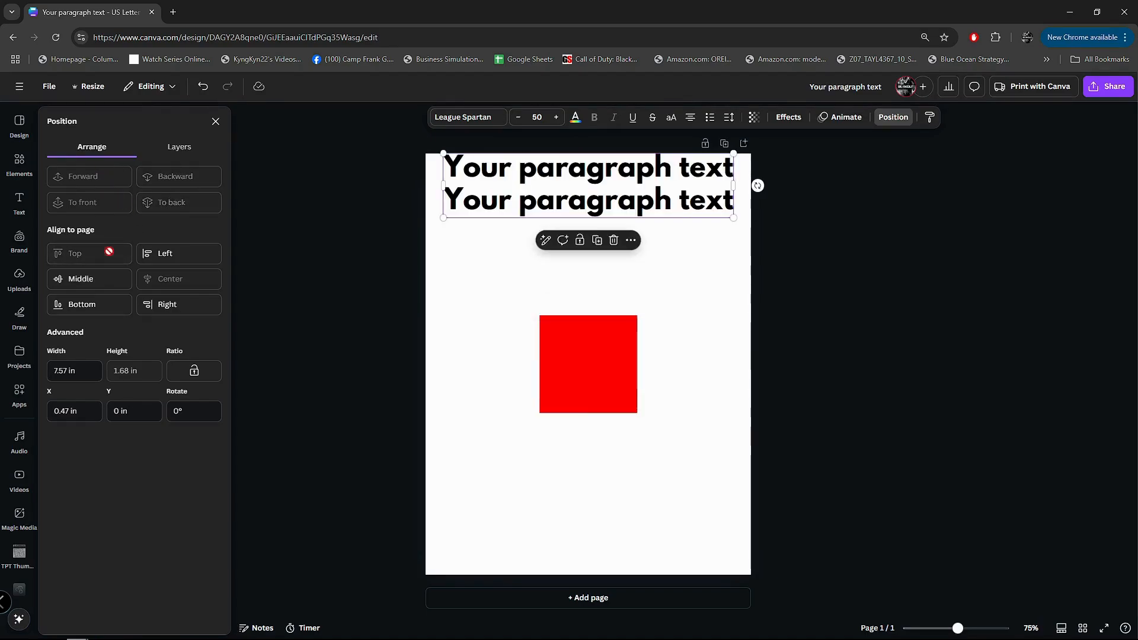
left_click(95, 303)
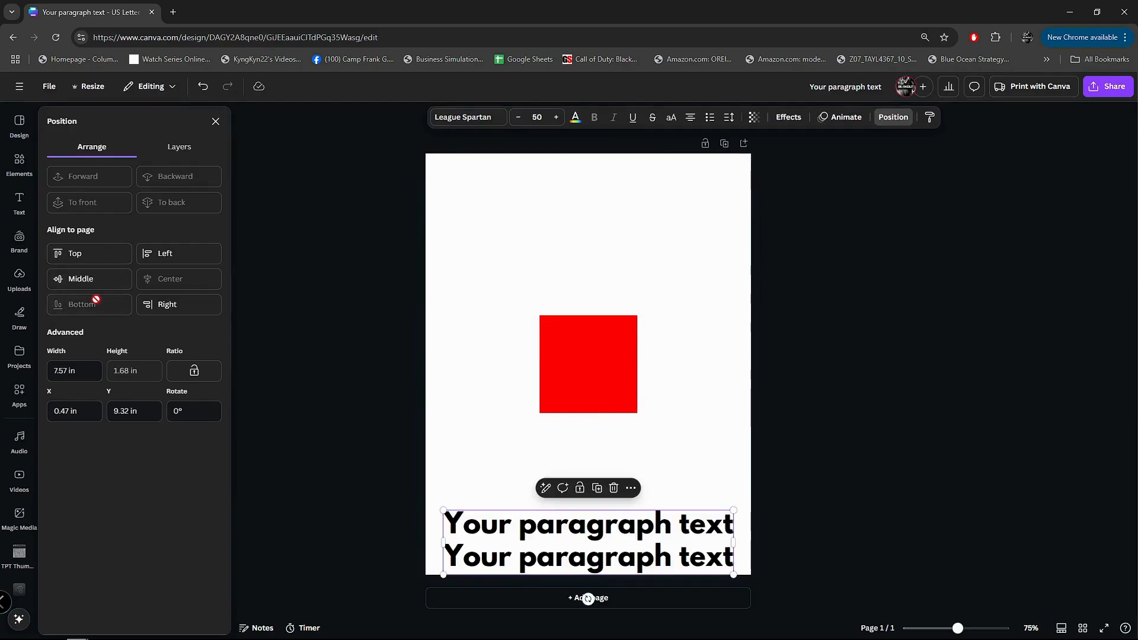
left_click(102, 278)
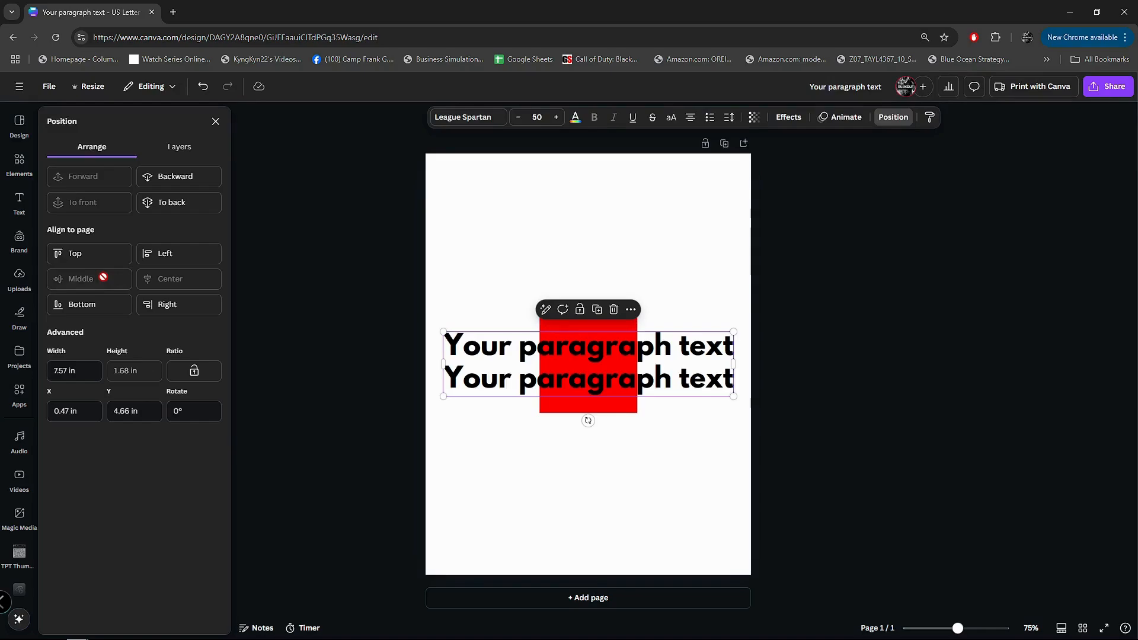
- Try aligning the text box to the page's left and right edges, then return it to the center
left_click(181, 260)
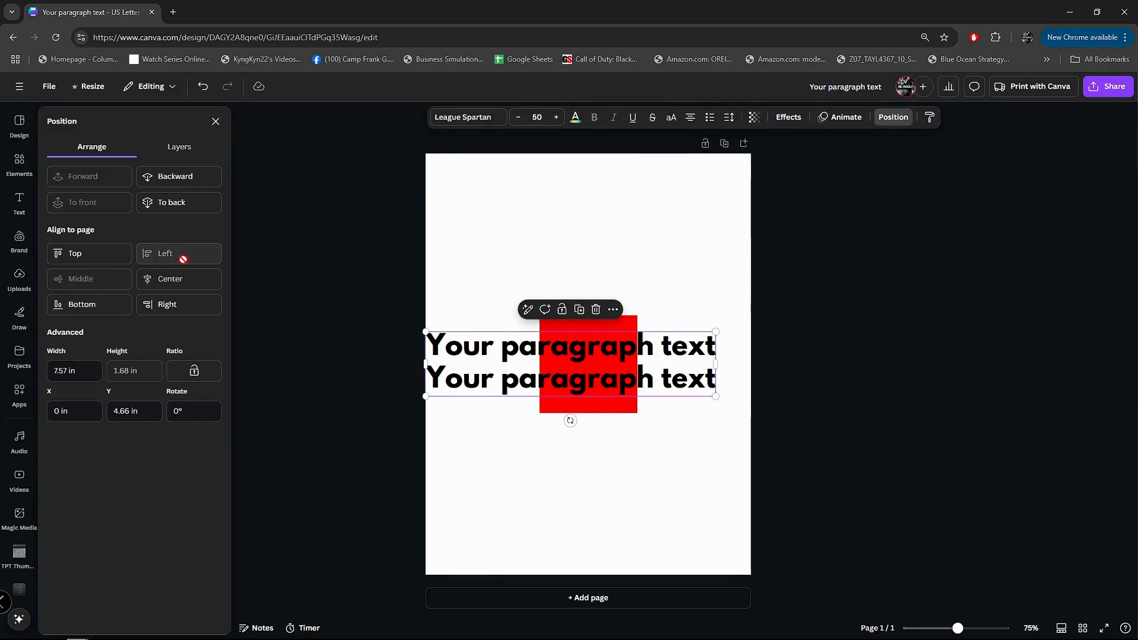
left_click(175, 307)
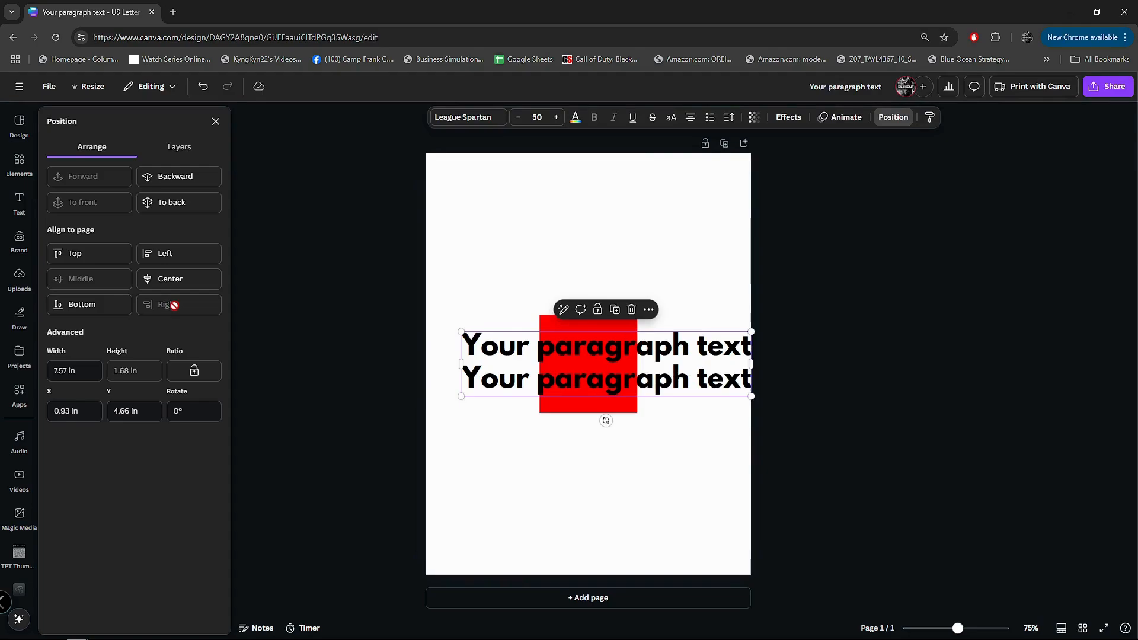
left_click(175, 281)
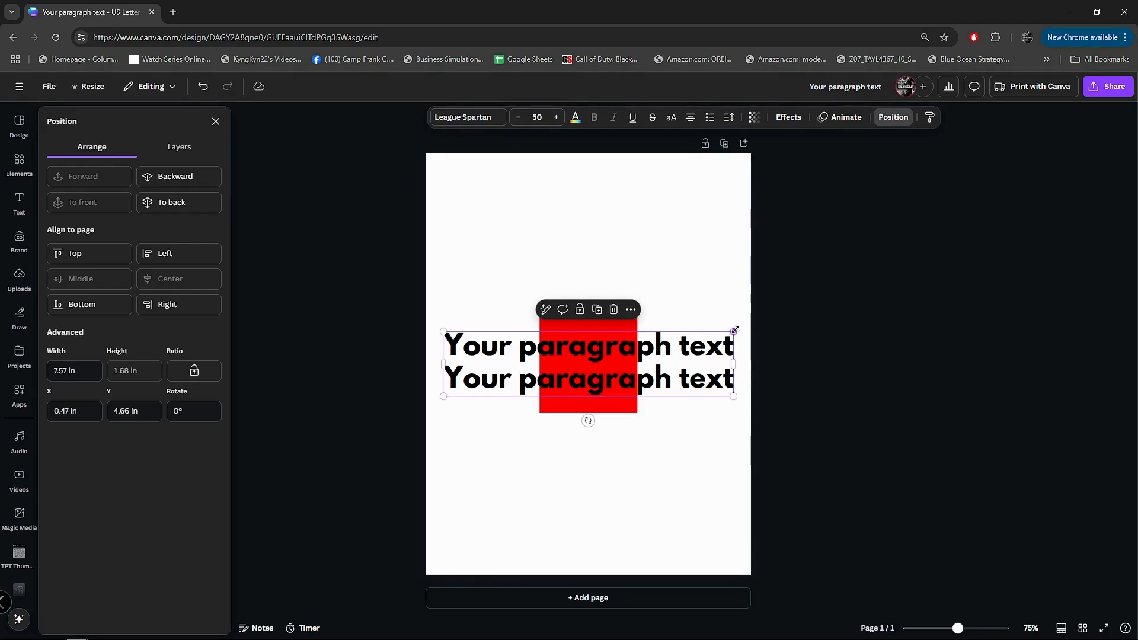
- Enlarge the text box proportionally to a font size of about 57.2, then set its width to 10 in
left_click_drag(735, 330, 774, 320)
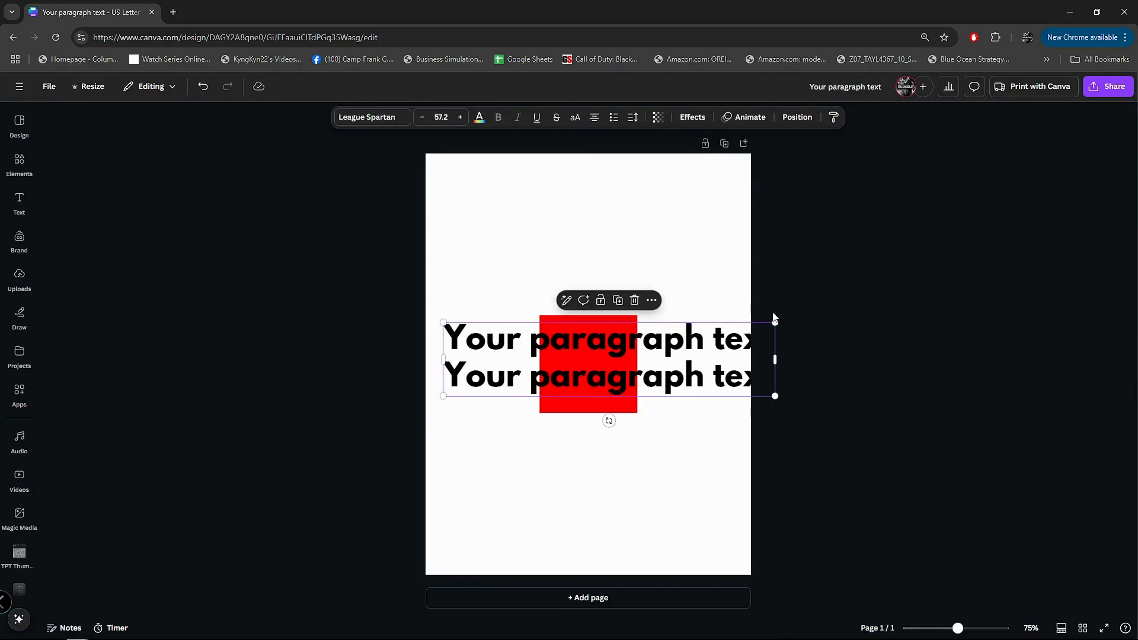
left_click(794, 118)
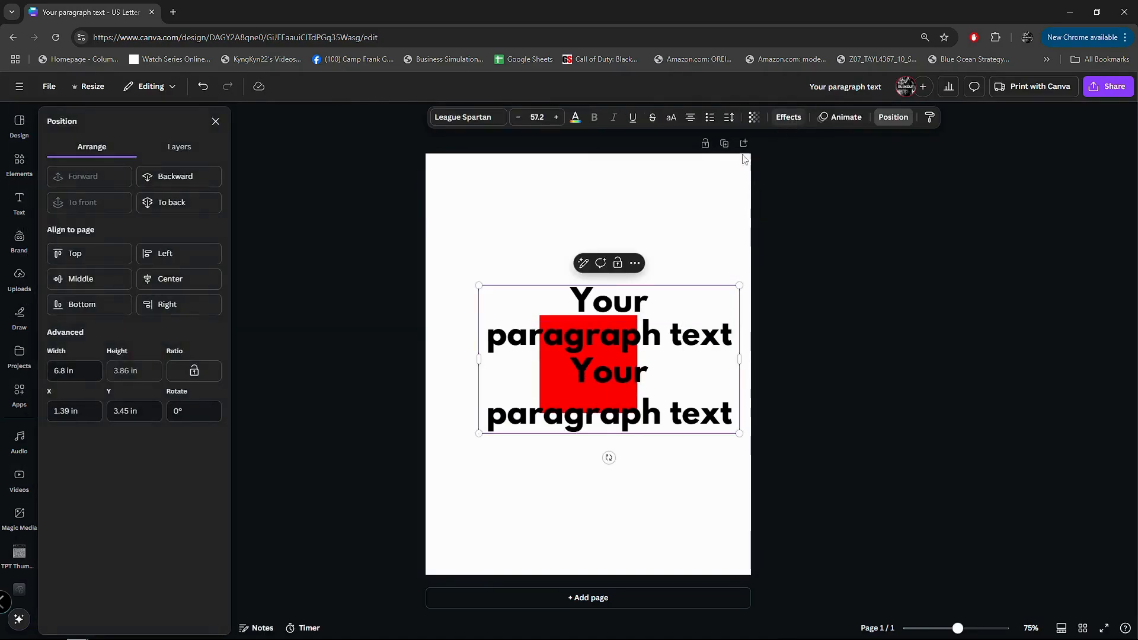
left_click(86, 373)
type("10")
key("Return")
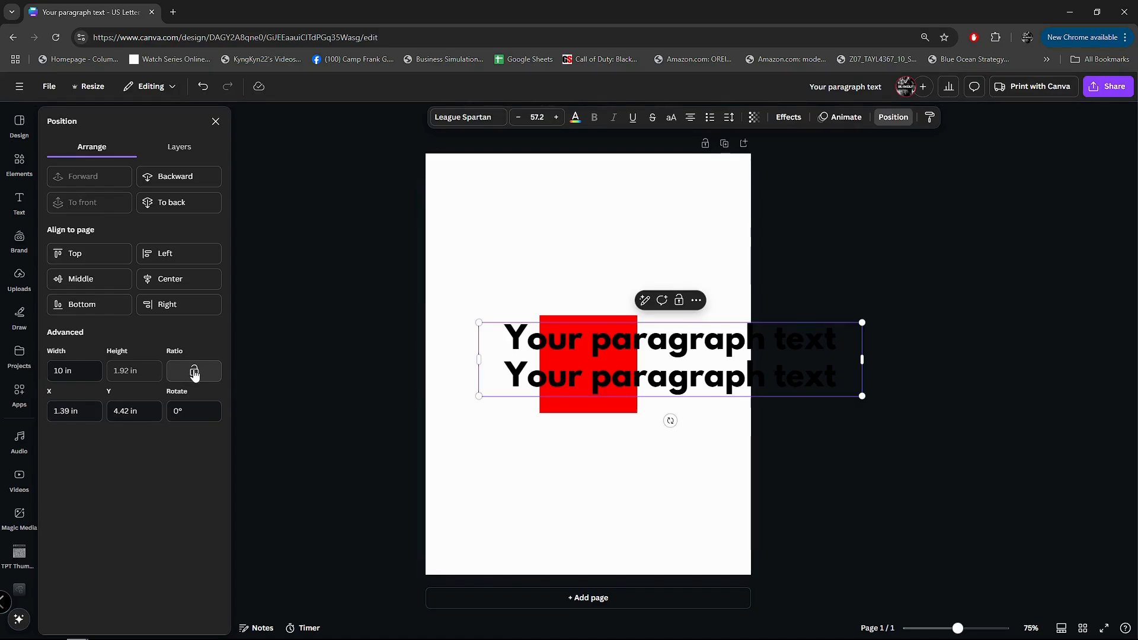
- Lock the text box's aspect ratio and set its height to 3 in
left_click(193, 374)
left_click(192, 379)
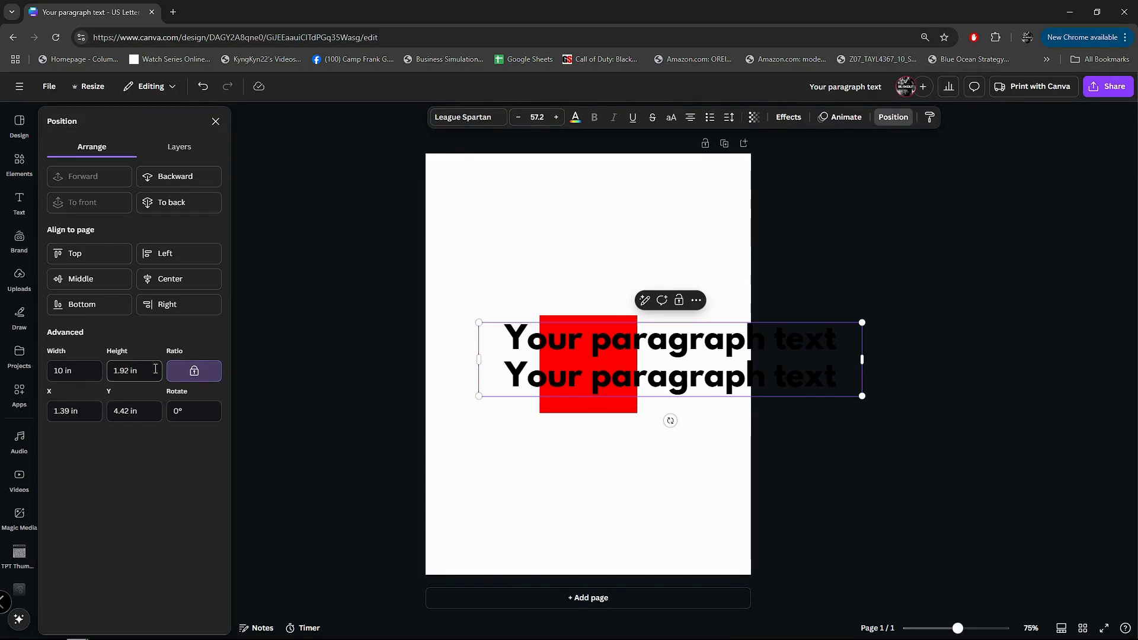
left_click_drag(155, 369, 97, 368)
type("3")
key("Return")
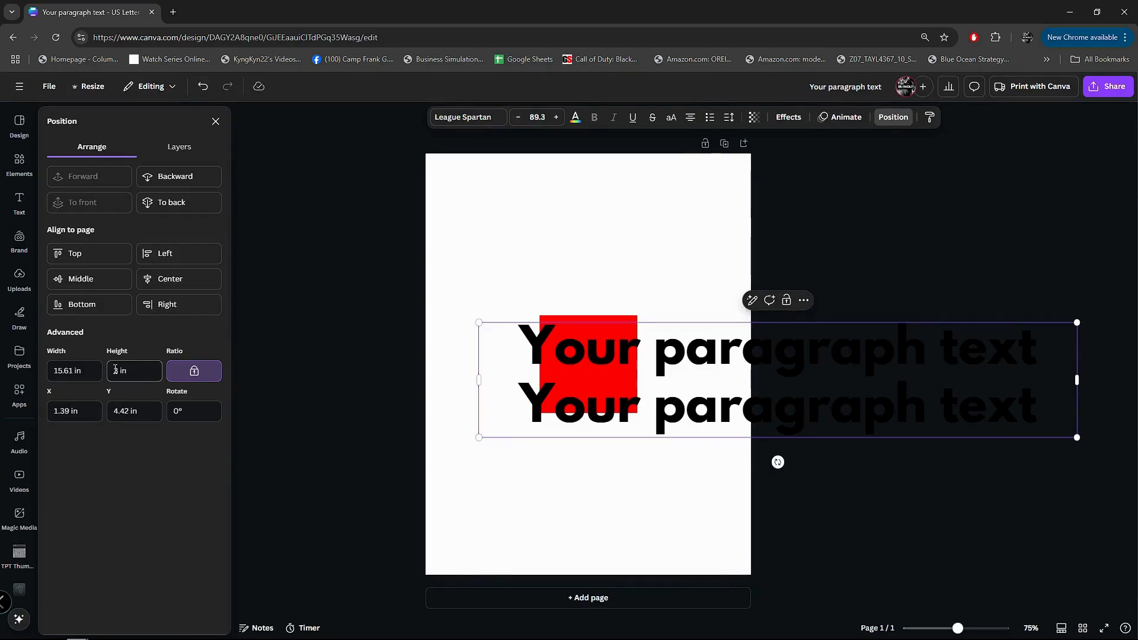
- Set the ratio-locked text box's width to 5 in and deselect it
left_click(65, 370)
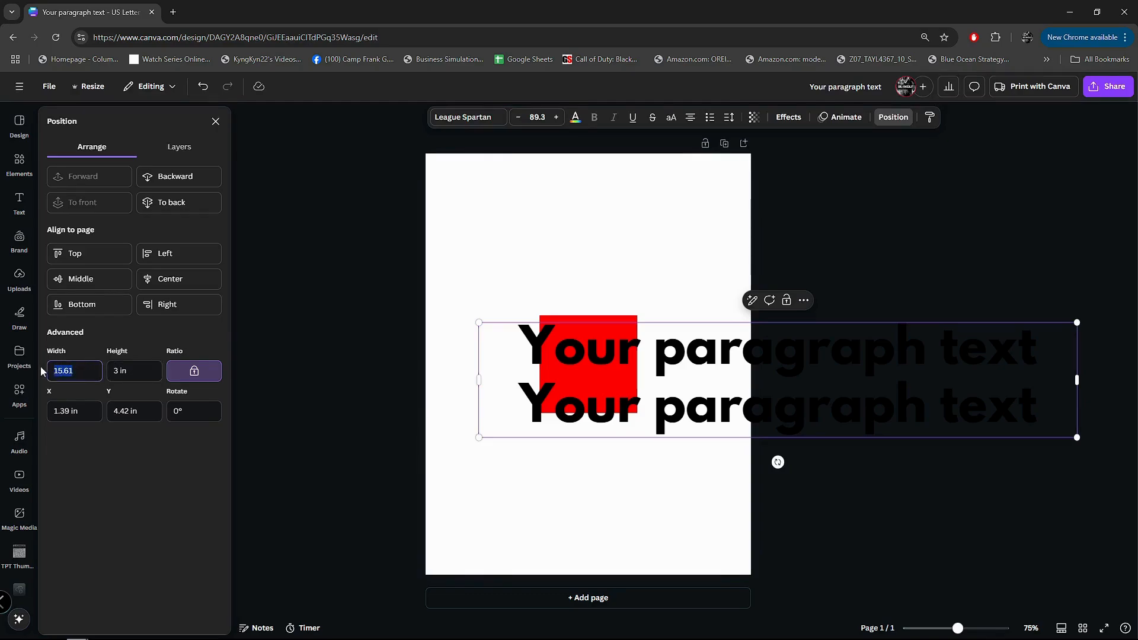
type("5")
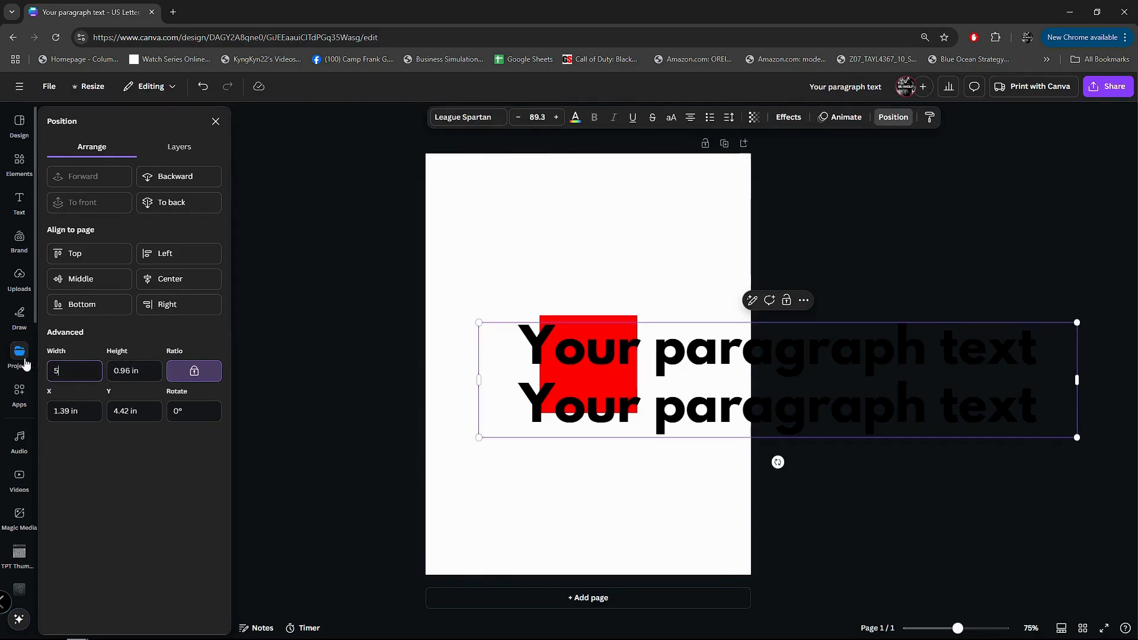
key("Return")
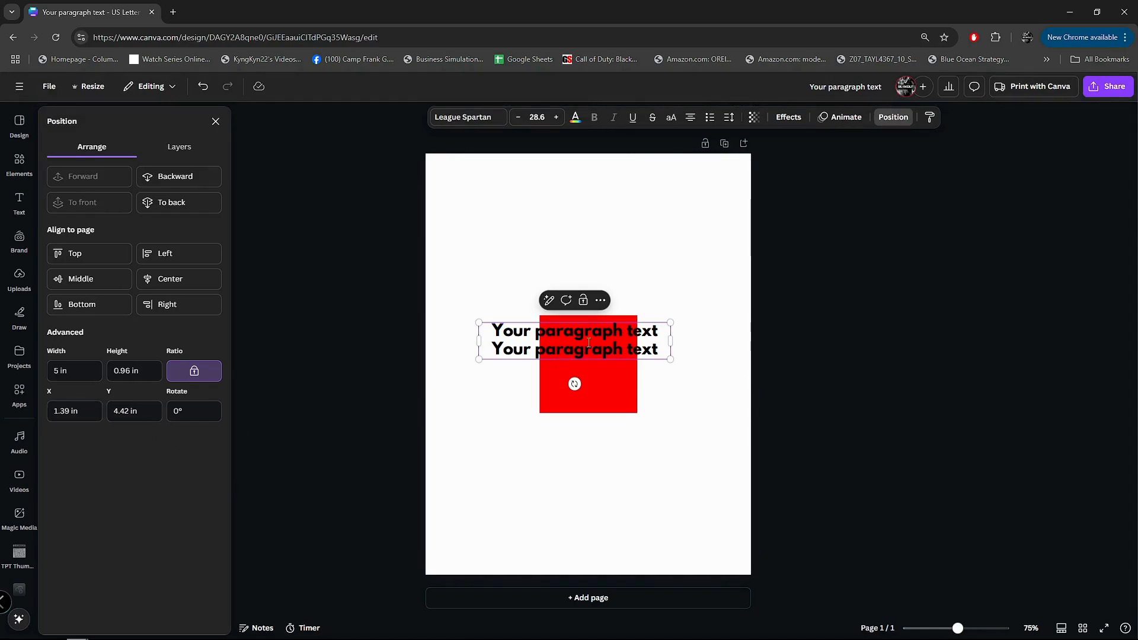
left_click(694, 326)
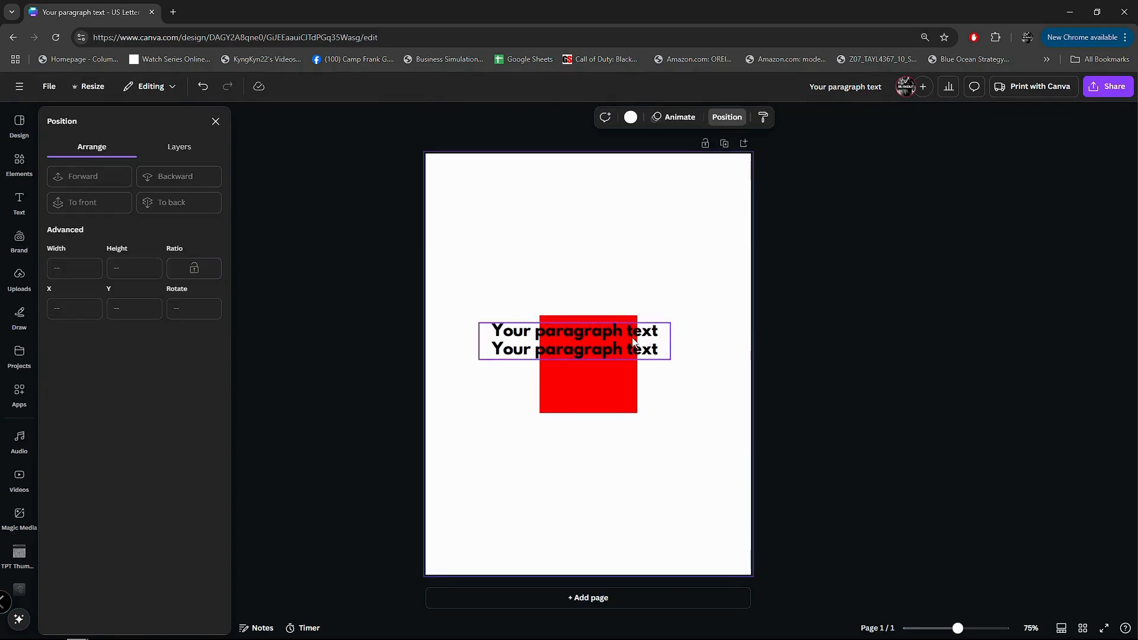
- Move the text box below the red square and set its X position to 5 in
left_click(628, 339)
left_click_drag(624, 335, 610, 440)
left_click(70, 411)
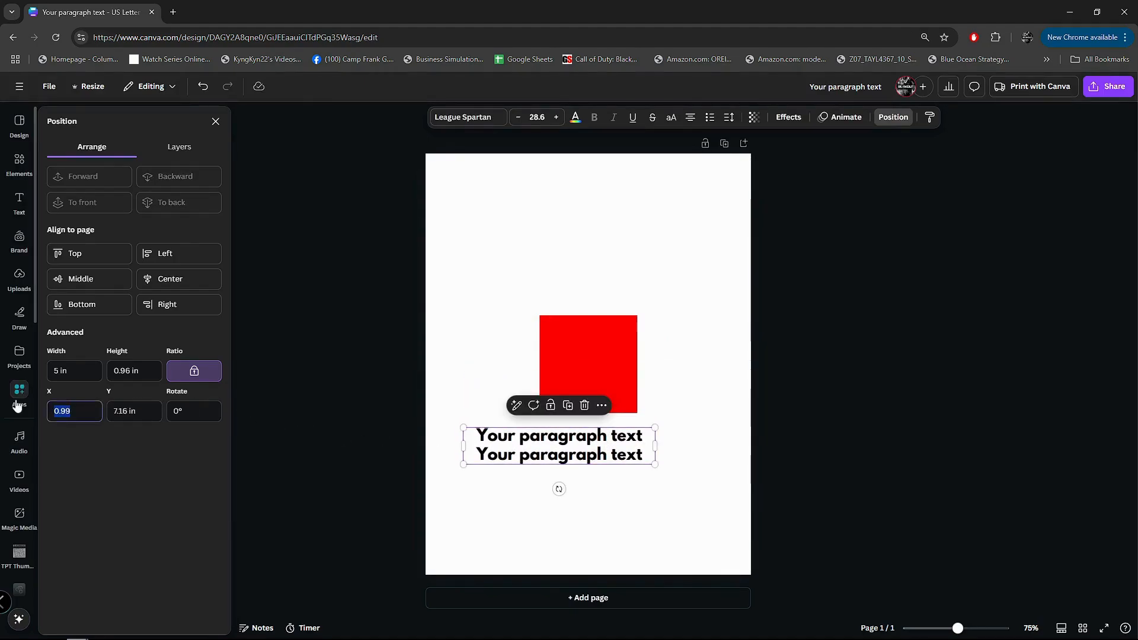
type("5")
key("Return")
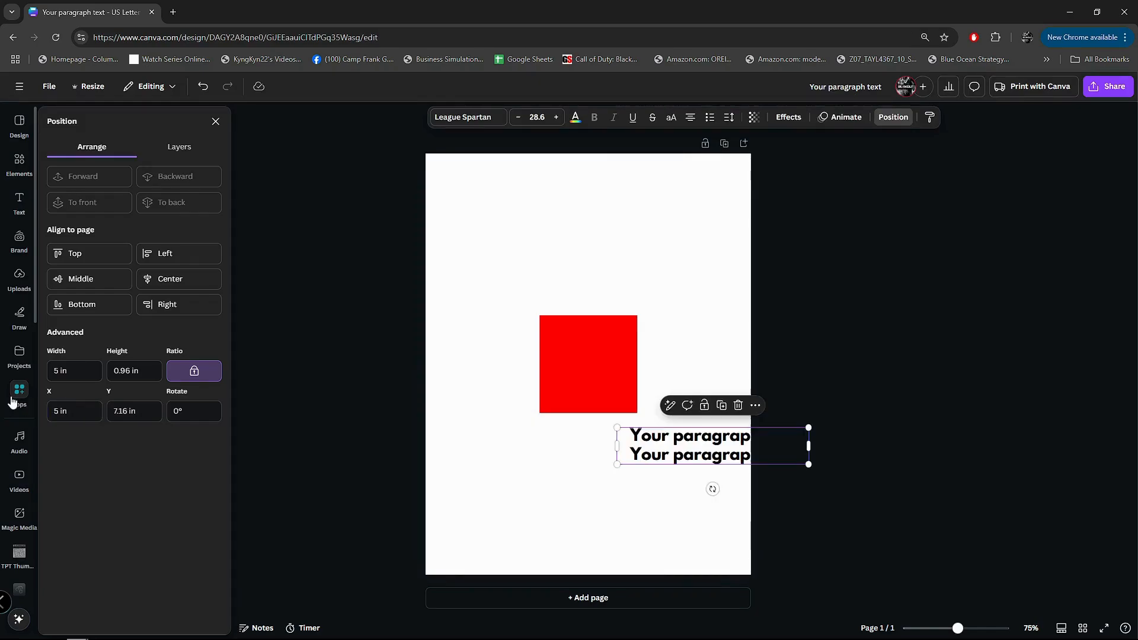
- Try a Y position of 15 in for the text box, then undo that change
left_click(121, 411)
type("1")
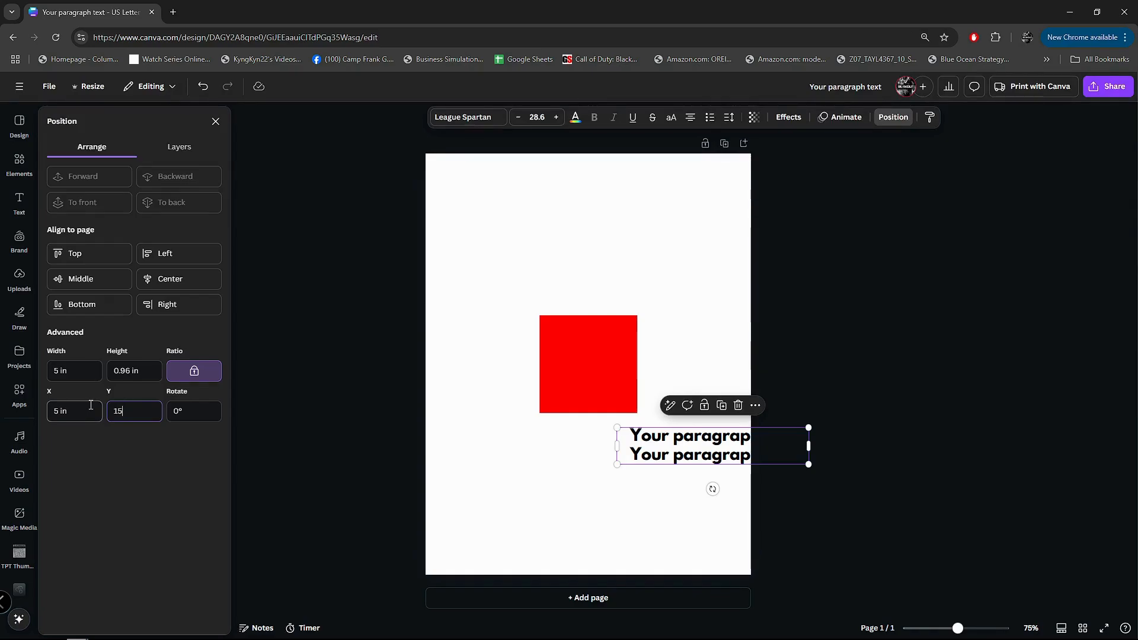
type("5")
key("Return")
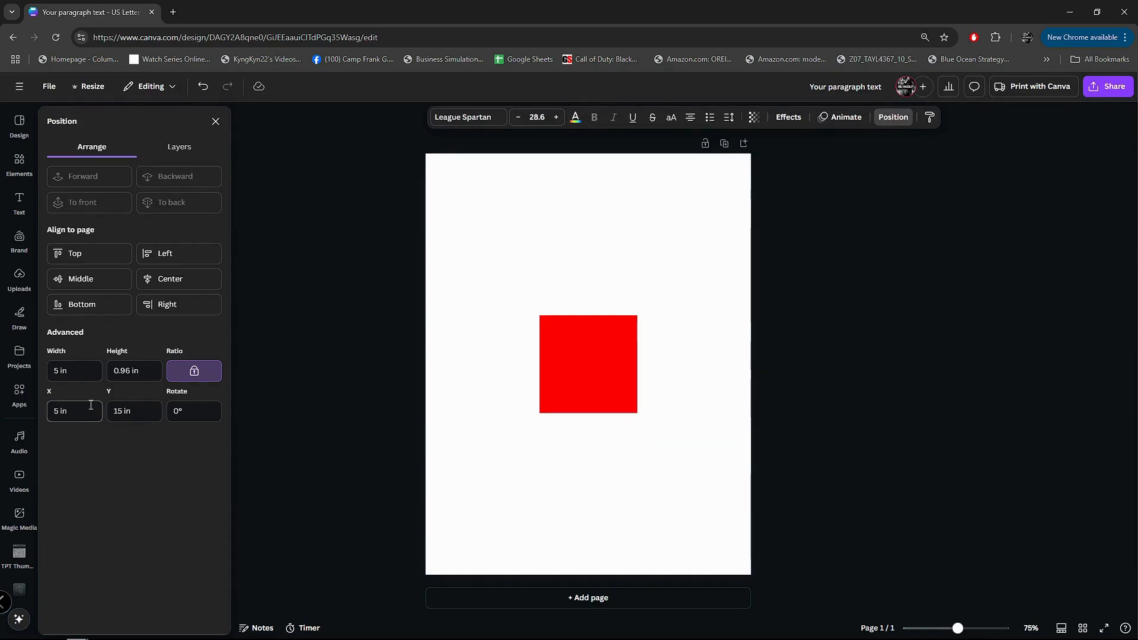
key("ctrl+z")
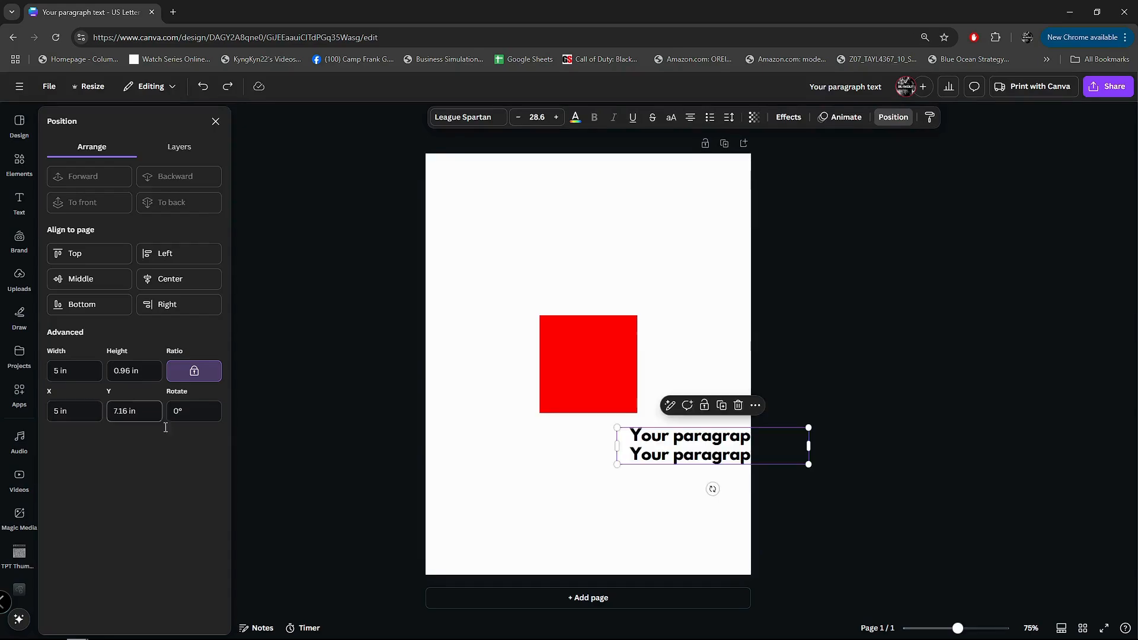
- Move the text box over the red square's lower edge and set its rotation to 90°
left_click_drag(676, 446, 582, 413)
left_click(205, 409)
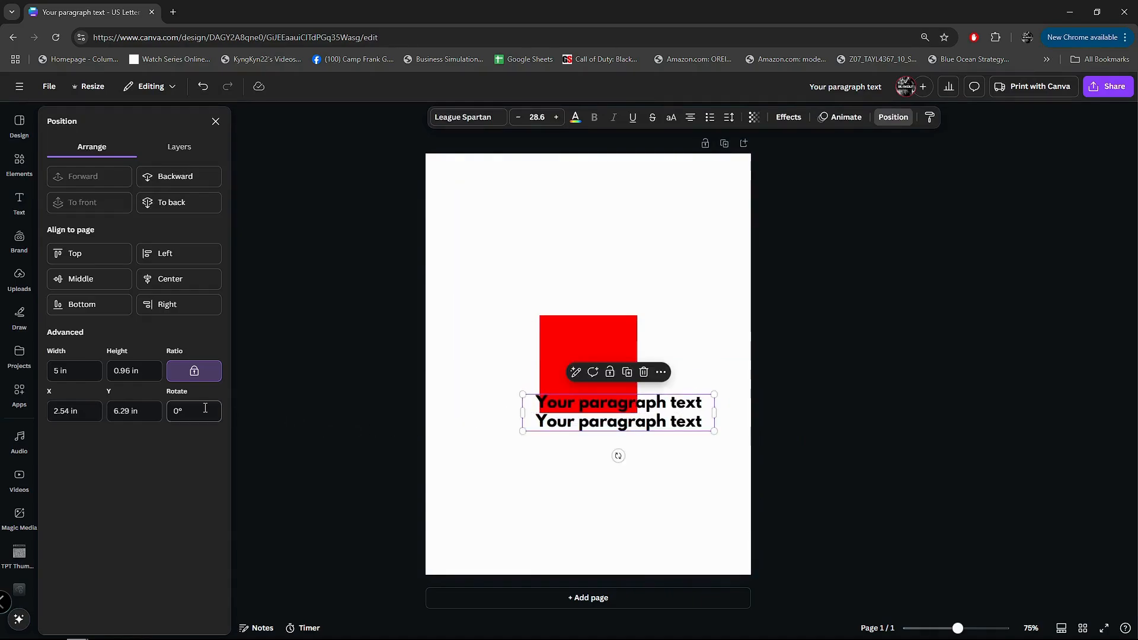
left_click_drag(205, 408, 118, 407)
type("90")
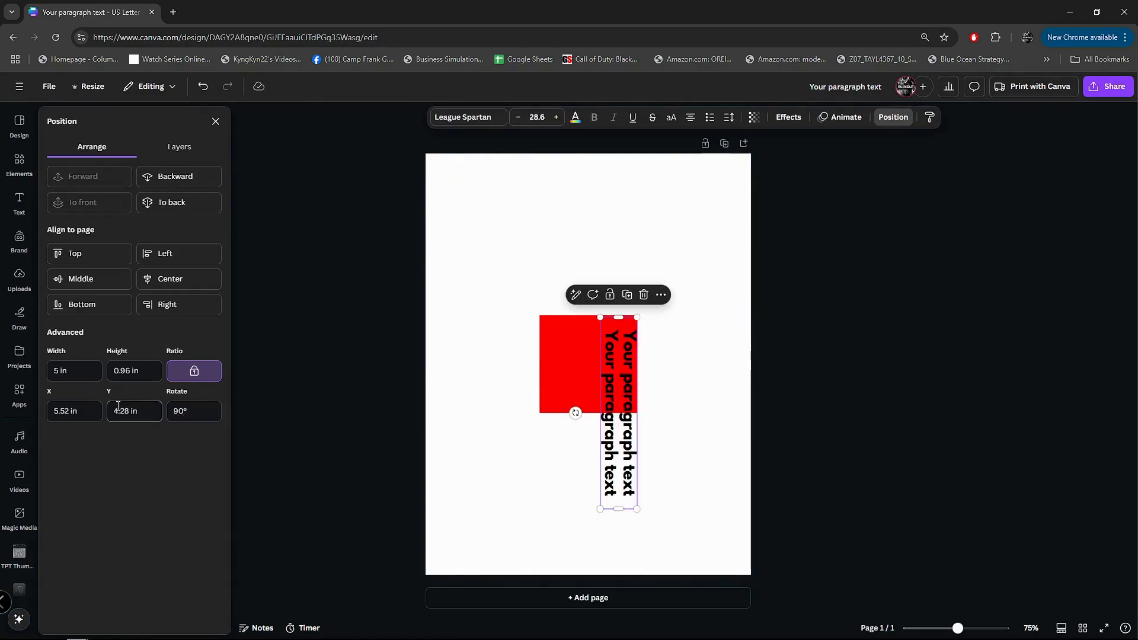
key("Return")
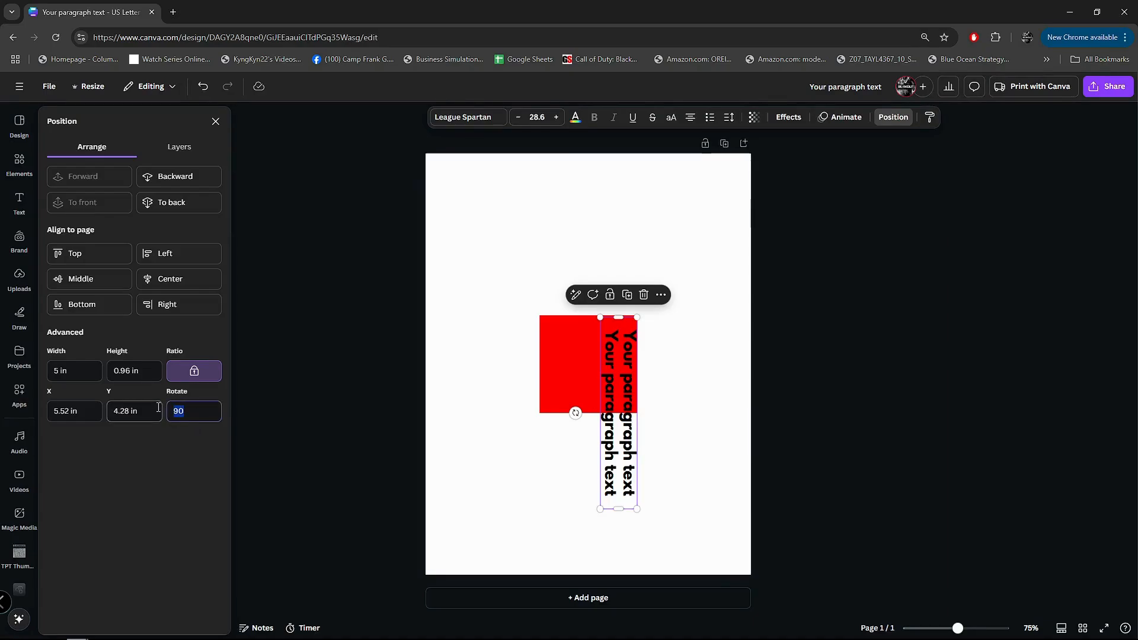
- Set the text box's rotation to 15° and move it above the red square
type("15")
key("Return")
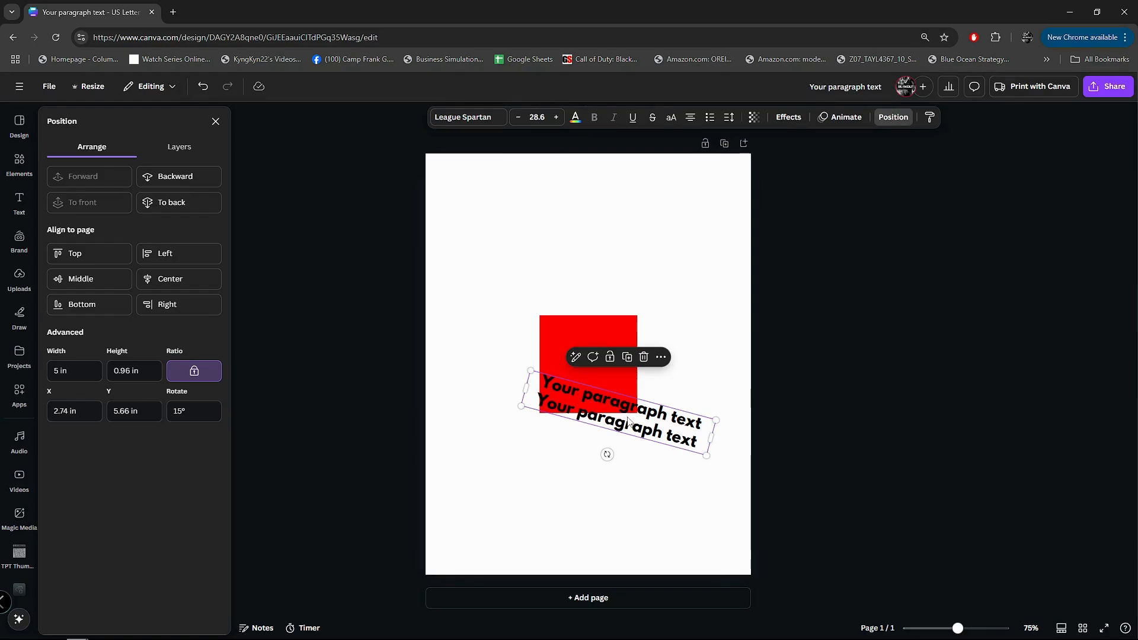
left_click_drag(630, 415, 607, 264)
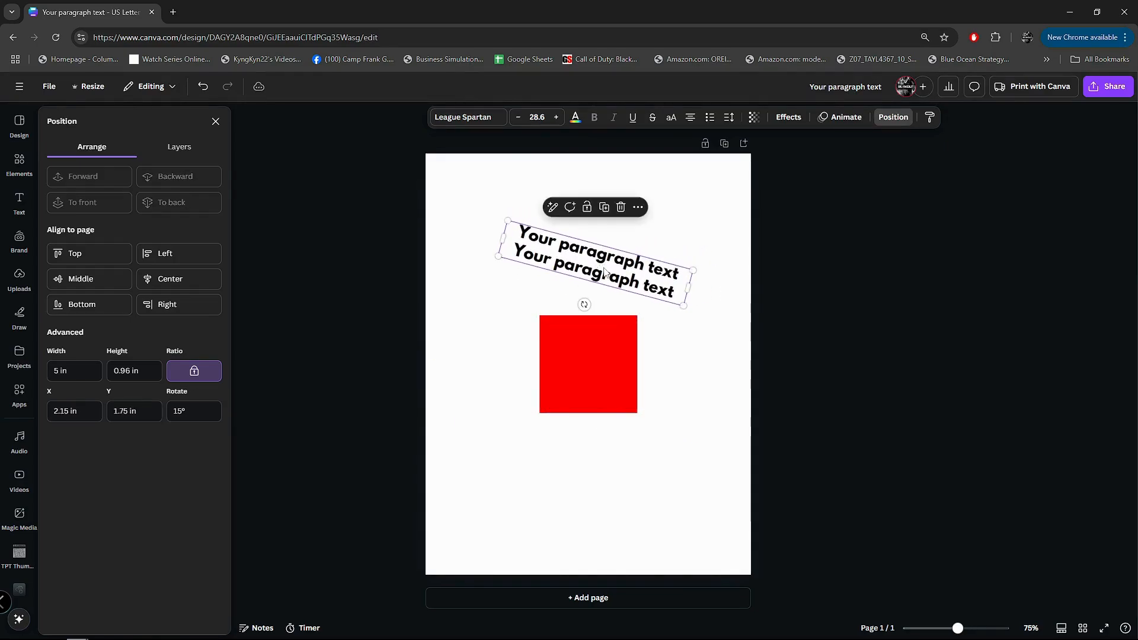
- Browse the replacement shapes for the red square, then try gradient fills on it, ending with the pale yellow-to-pink gradient
left_click(589, 374)
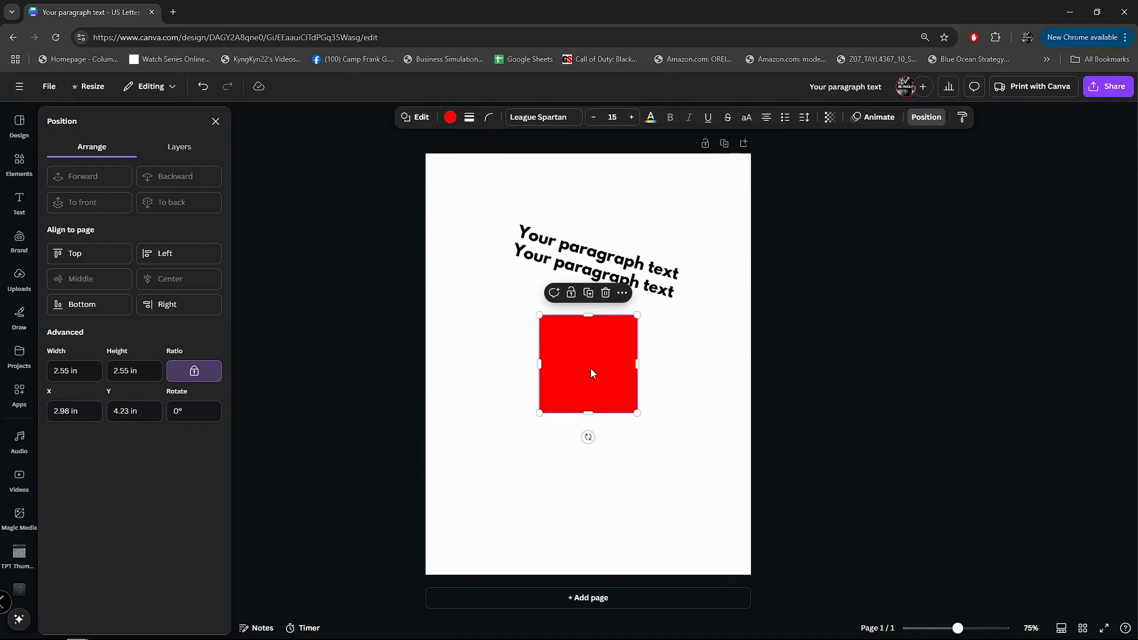
left_click(415, 121)
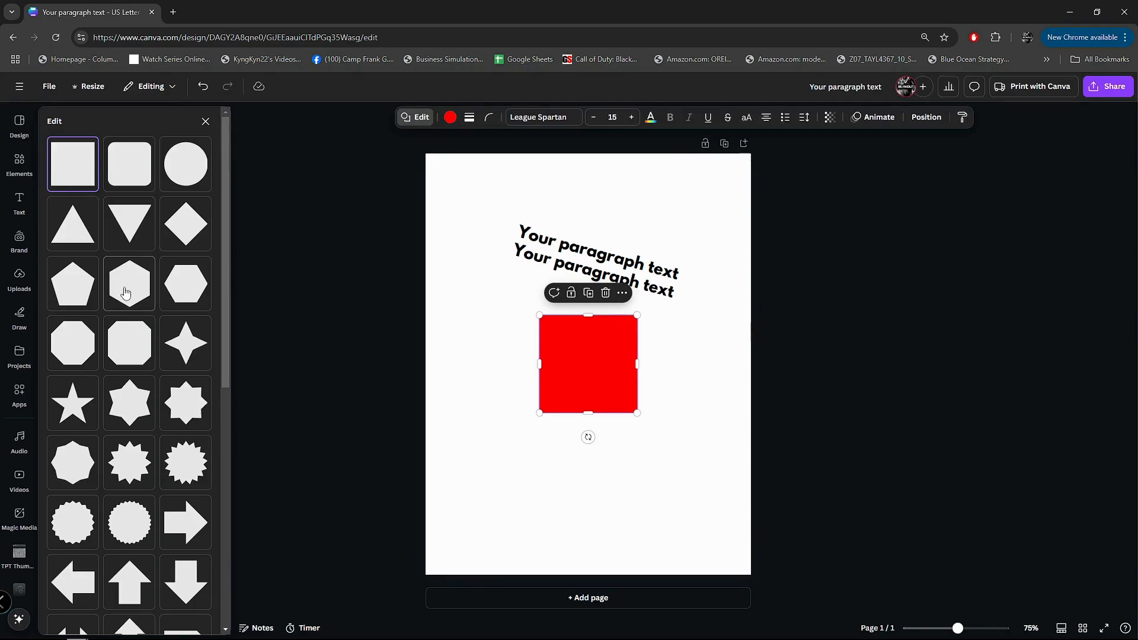
scroll(125, 293, "down", 3)
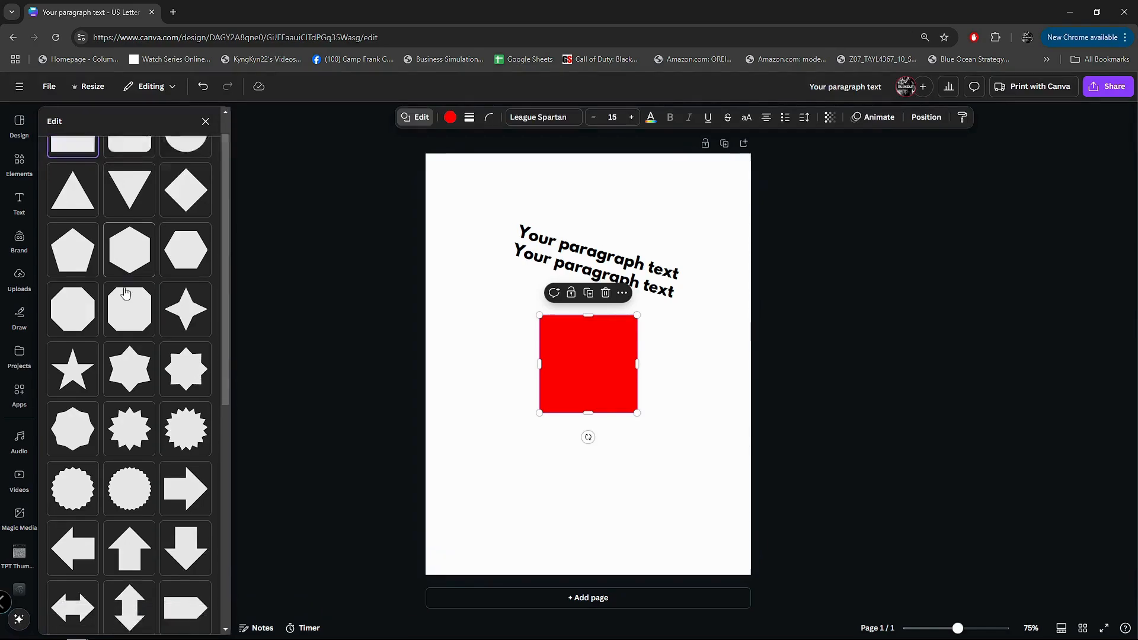
left_click(450, 117)
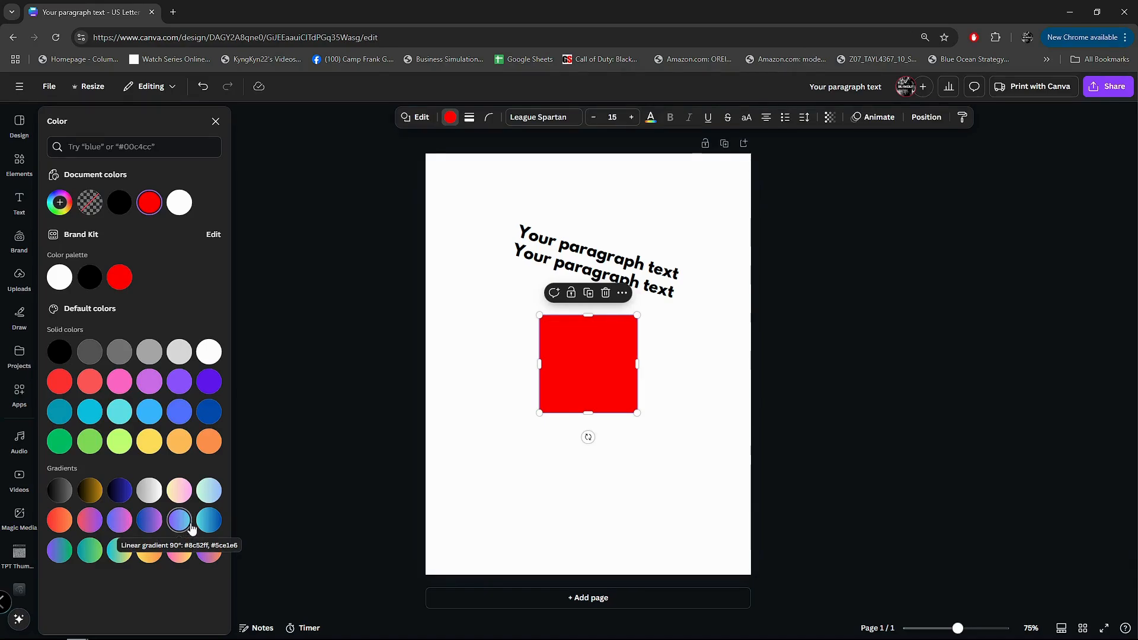
left_click(149, 523)
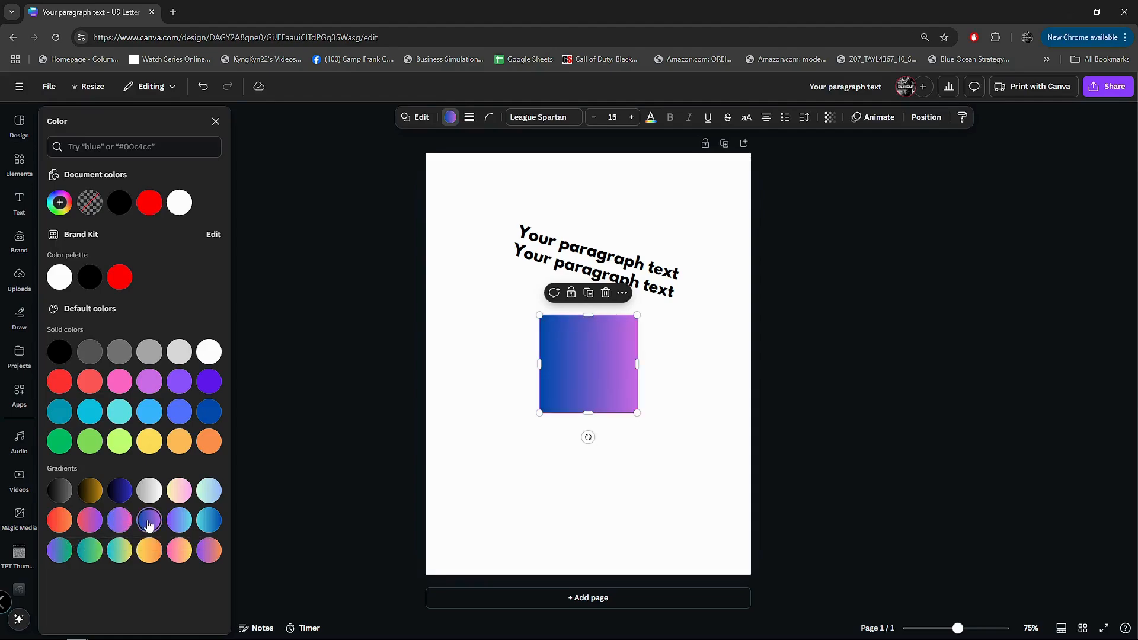
left_click(148, 491)
left_click(179, 490)
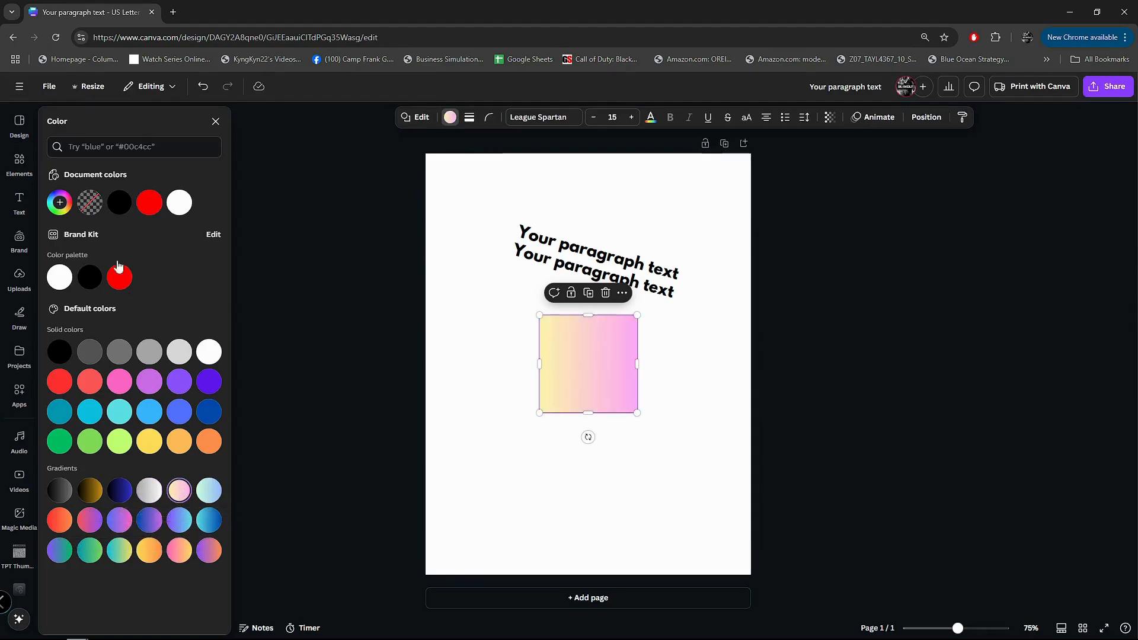
- Customize the square's gradient by comparing solid and gradient fills and changing the pink gradient color to green
left_click(59, 203)
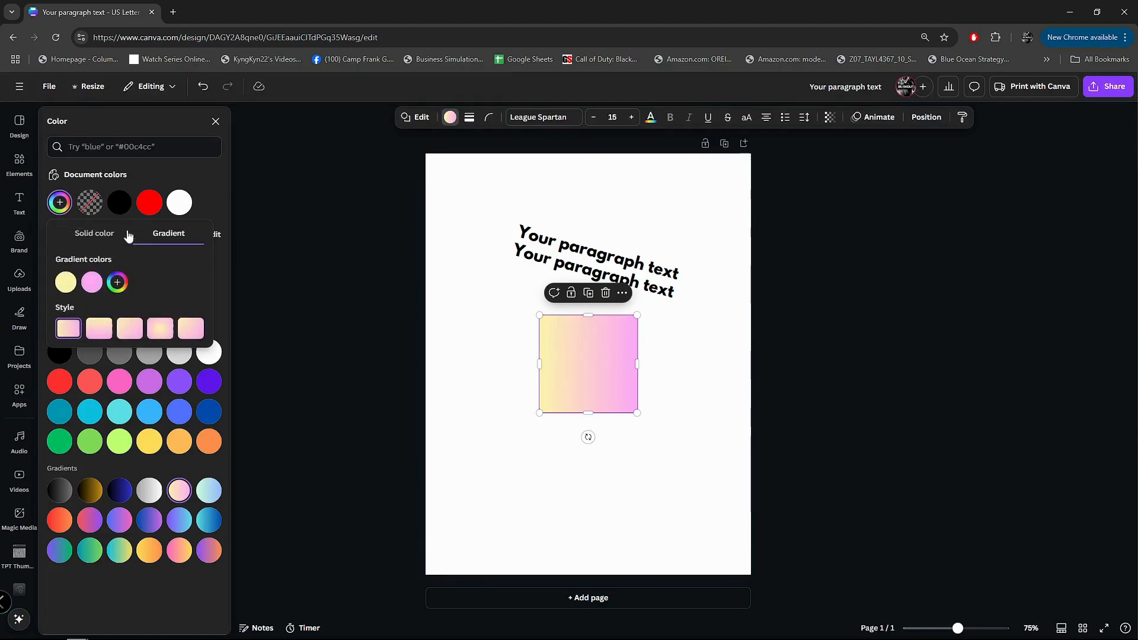
left_click(100, 234)
left_click(166, 234)
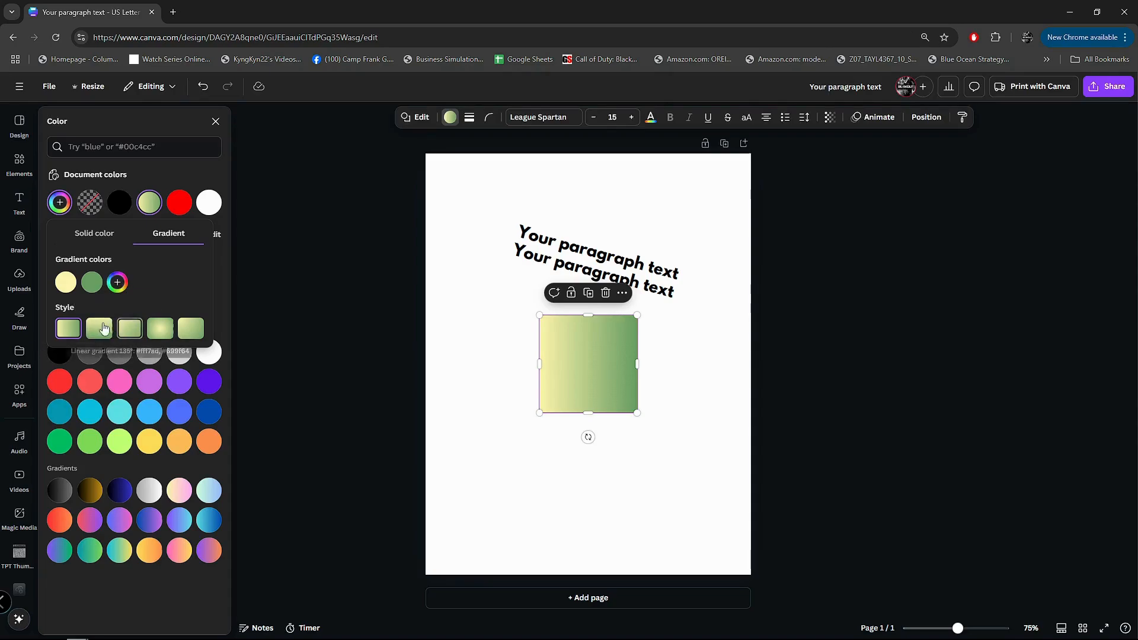
- Try the center radial gradient style on the square, then apply the style radiating from its upper-left corner and deselect it
left_click(162, 329)
left_click(183, 332)
left_click(457, 298)
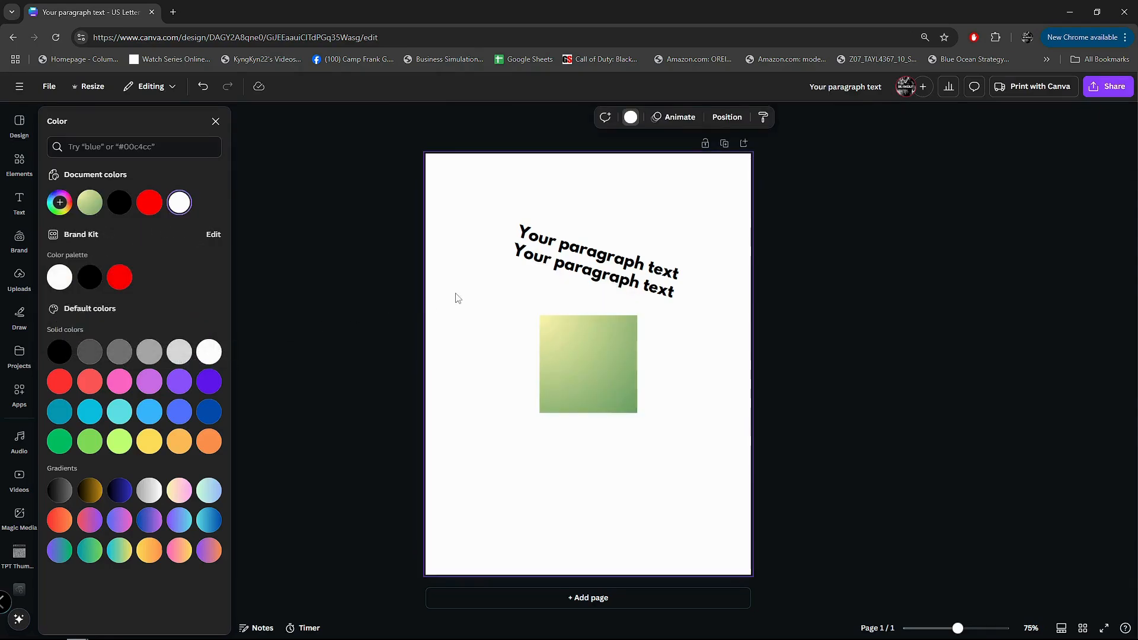
- Try the solid, dashed and dotted border styles on the gradient square with a border weight of 7, then remove the border
left_click(546, 335)
left_click(471, 118)
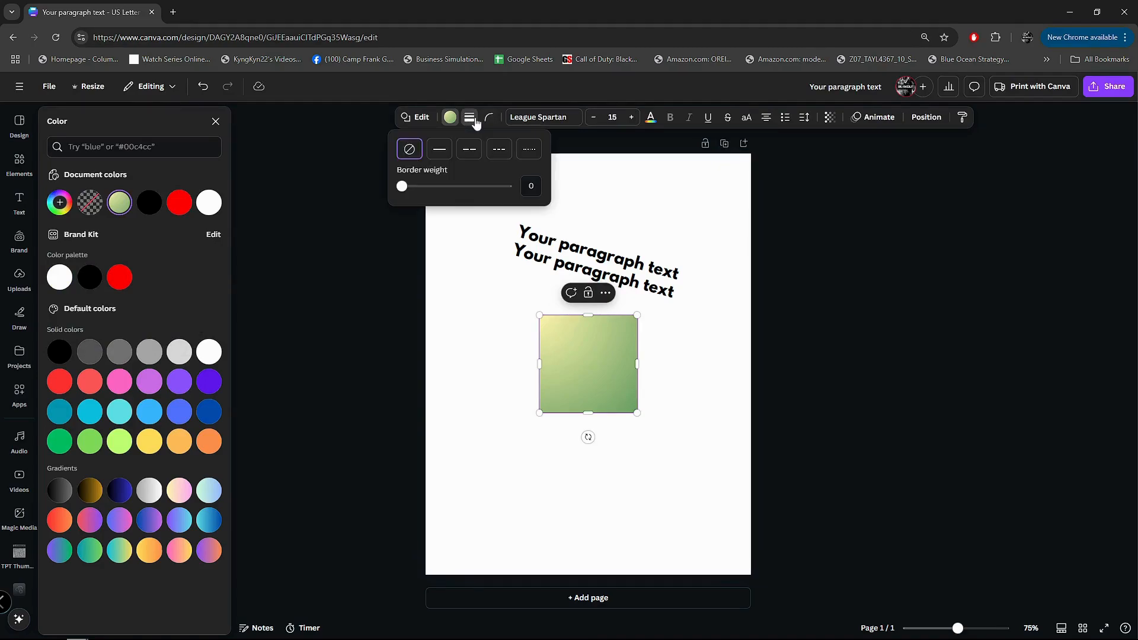
left_click(448, 162)
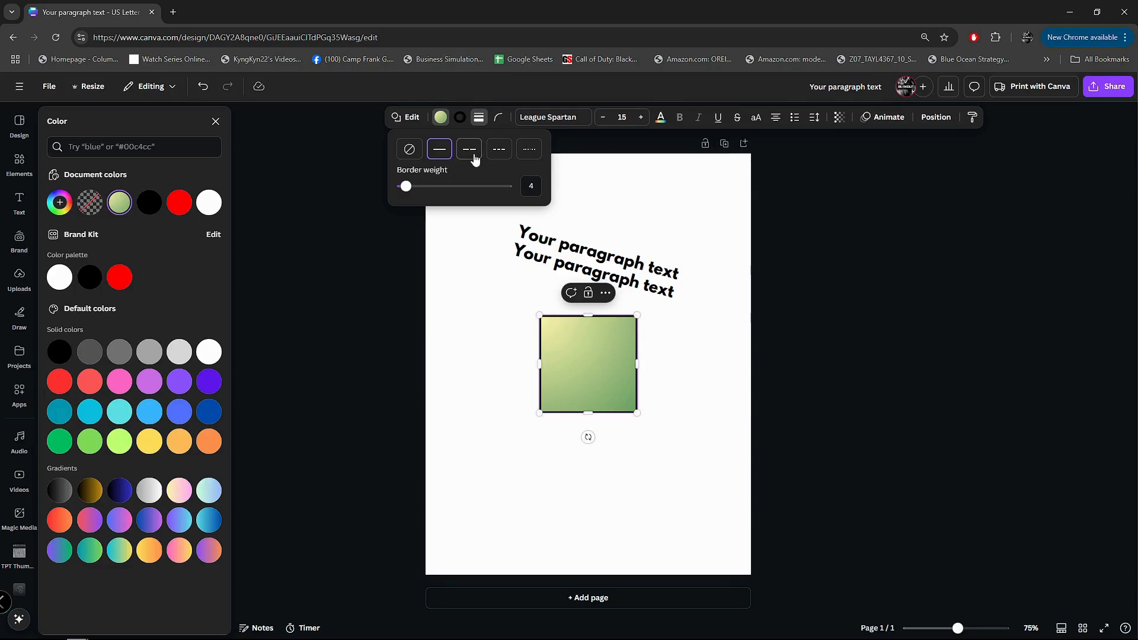
left_click(474, 159)
left_click(504, 155)
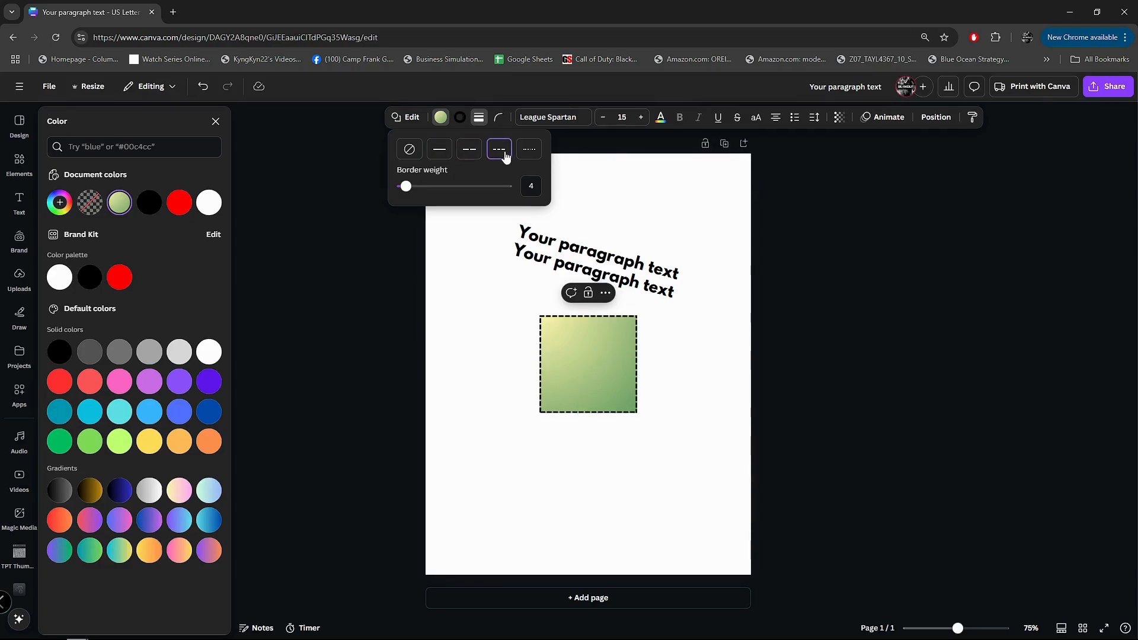
left_click(528, 153)
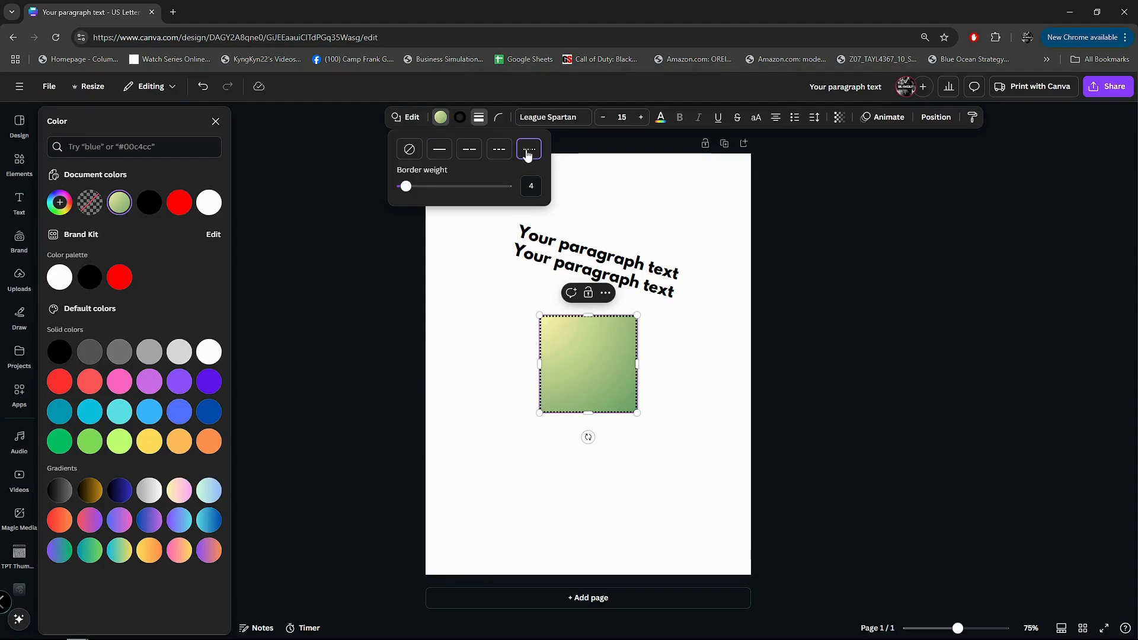
mouse_move(406, 186)
left_mouse_down()
mouse_move(460, 190)
mouse_move(399, 188)
mouse_move(410, 198)
left_mouse_up()
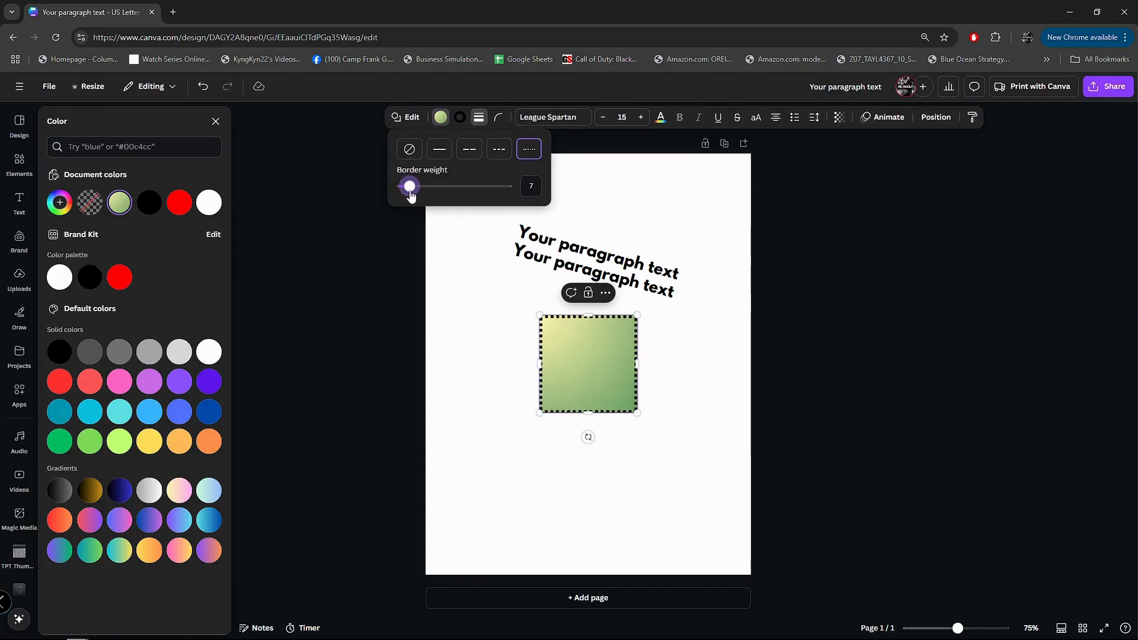
left_click(409, 149)
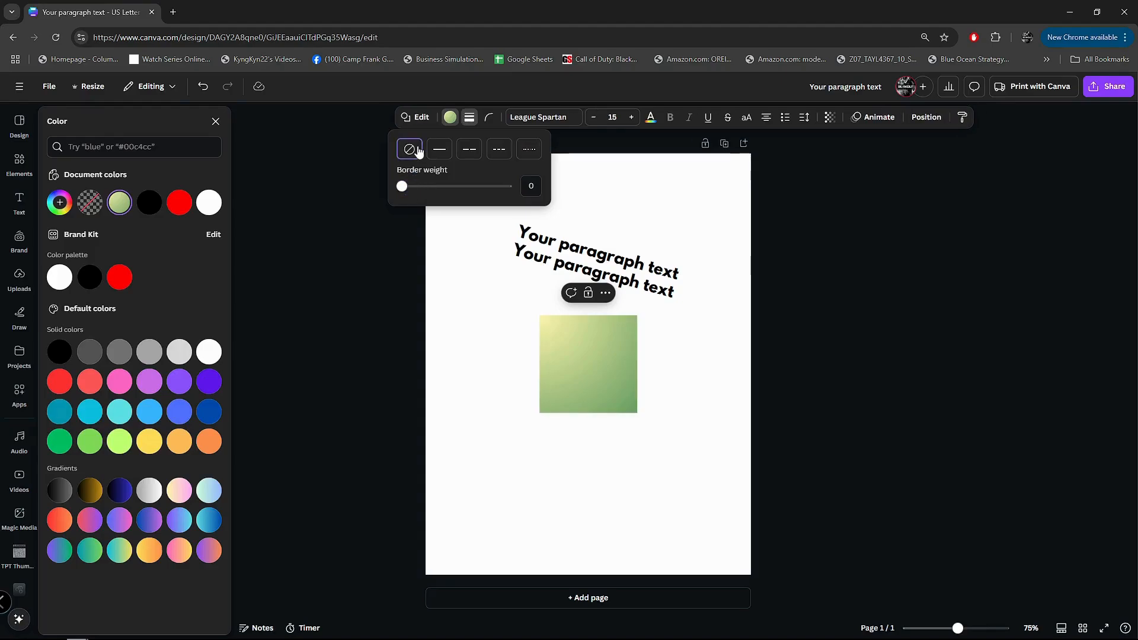
- Set the gradient square's corner rounding to 66 and deselect it
left_click(489, 117)
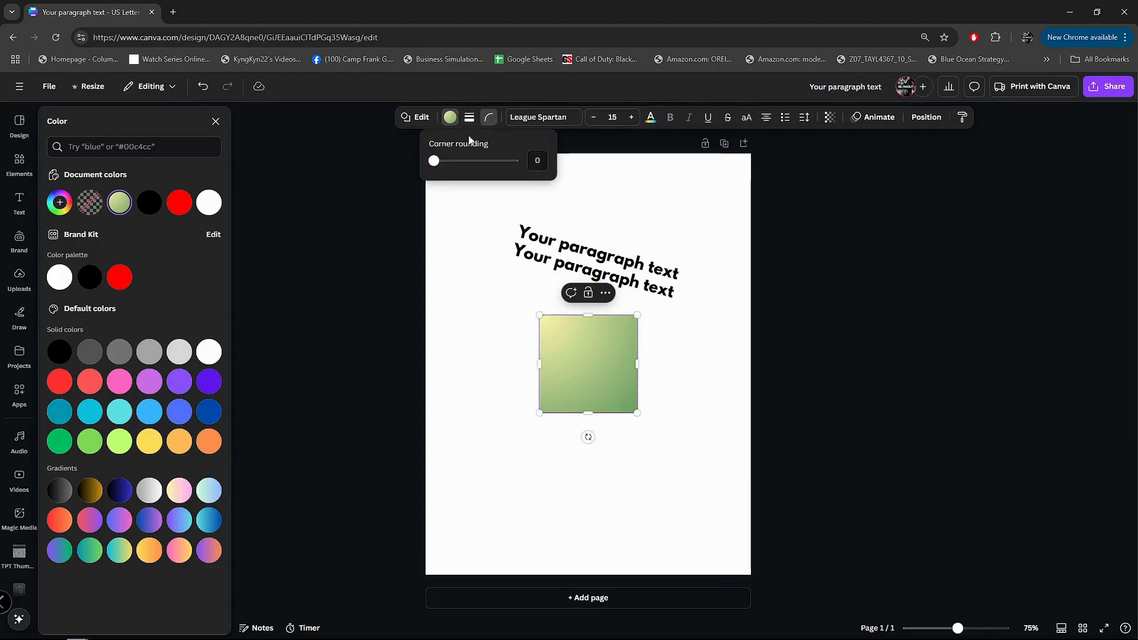
left_click_drag(438, 164, 487, 164)
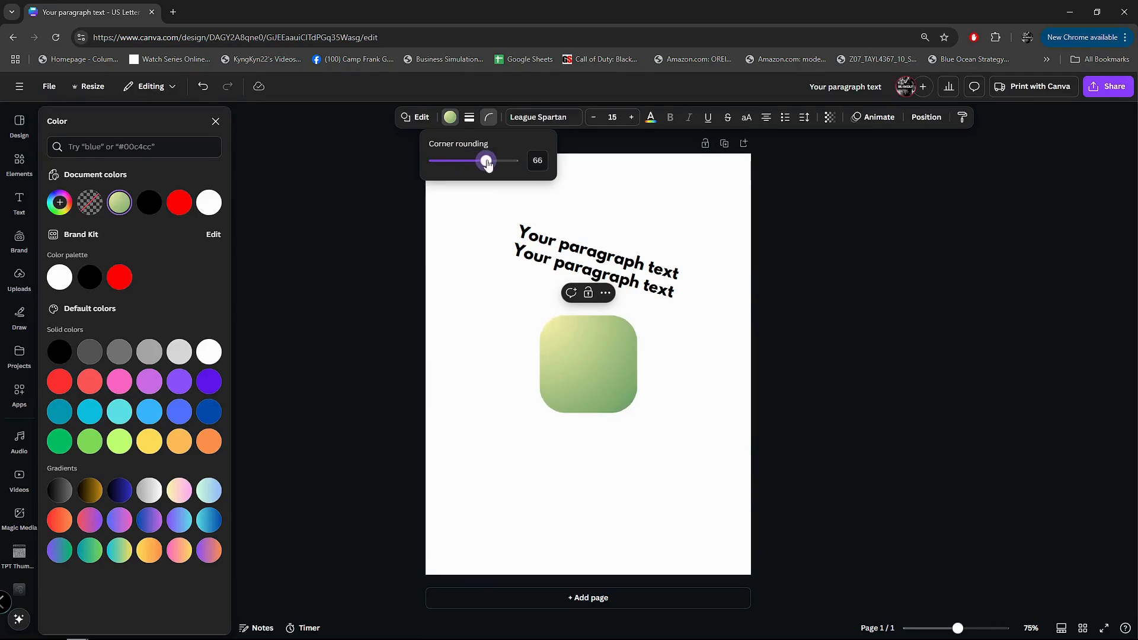
left_click(668, 361)
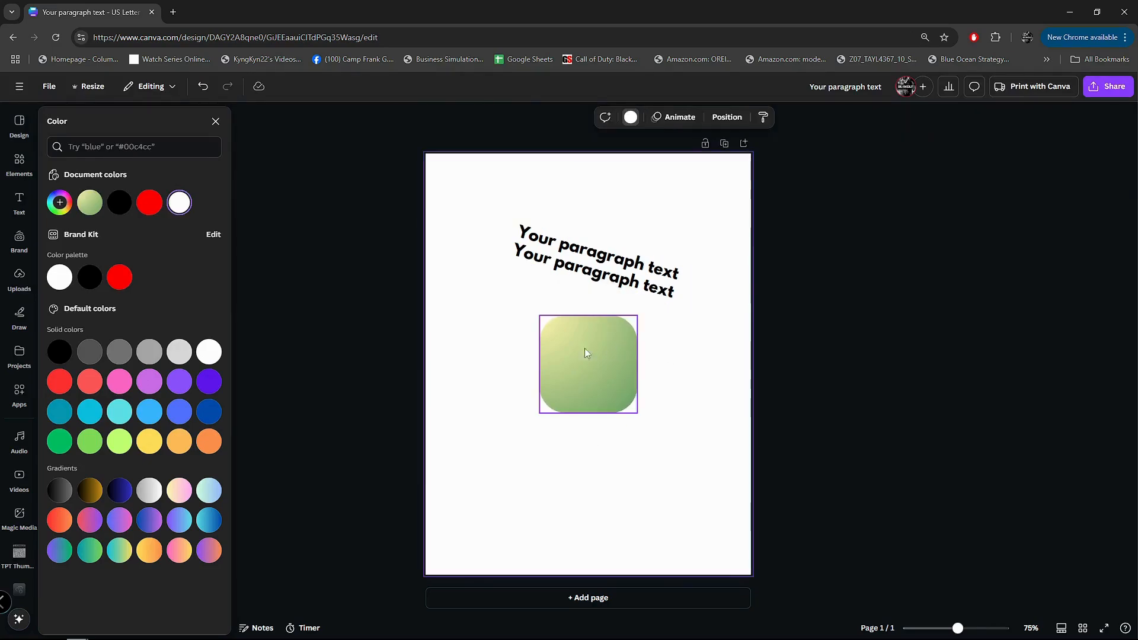
- Add the text "sdfdfsgsdfgsdfg" inside the rounded square in League Spartan and close the side panel
left_click(563, 352)
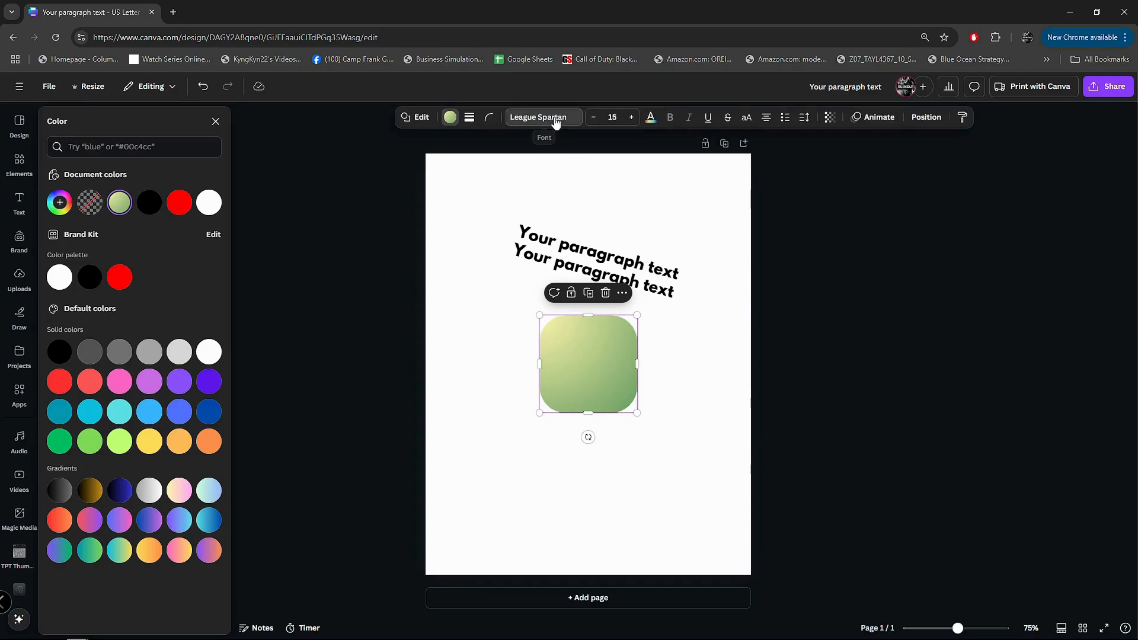
left_click(555, 119)
double_click(572, 374)
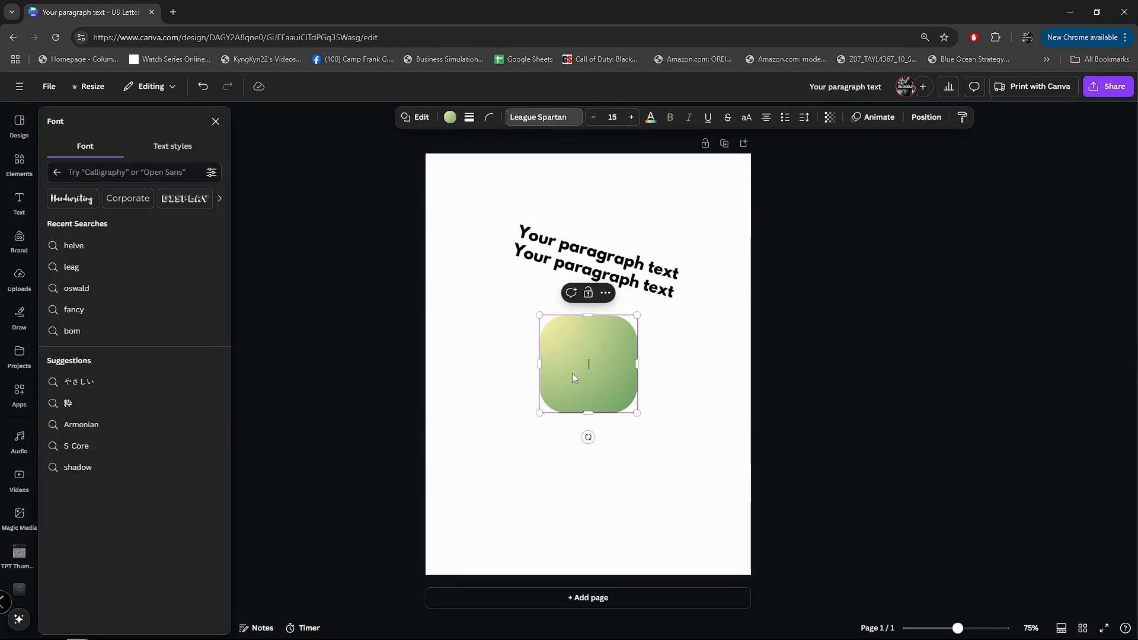
type("sdfgsdfg")
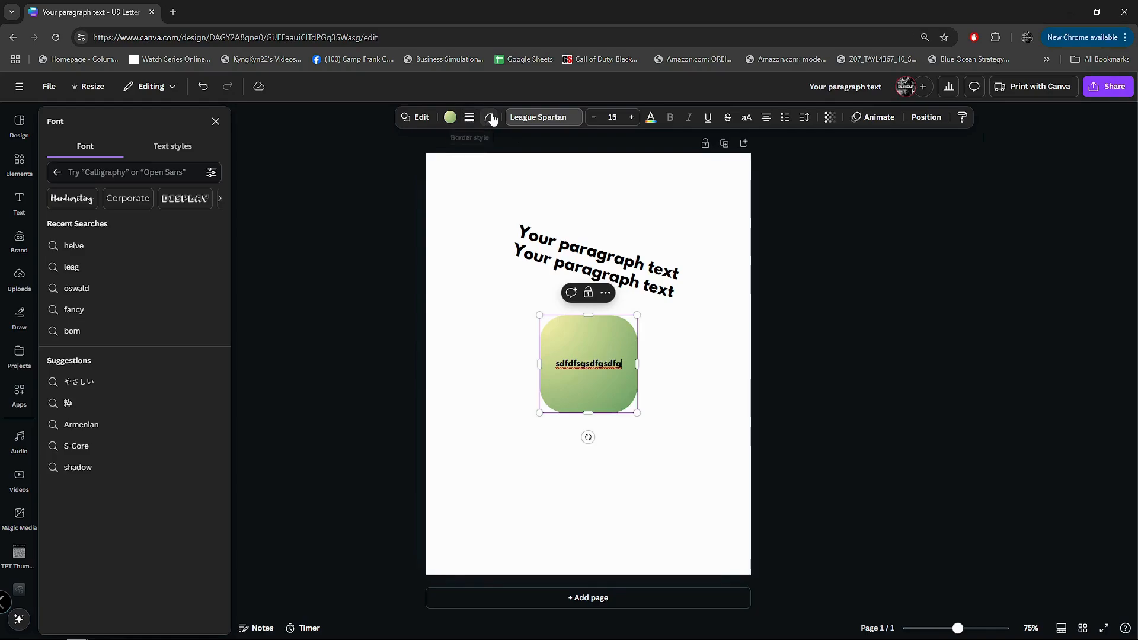
left_click(450, 118)
left_click(215, 121)
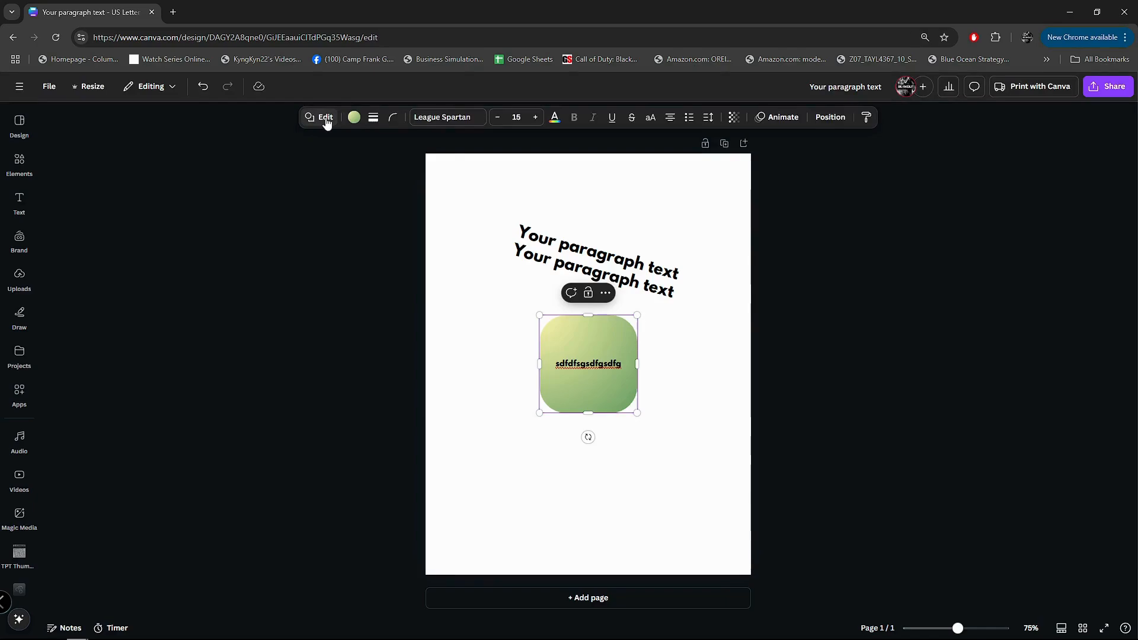
- Select the page background and examine its color, page animation and layer options
left_click(685, 432)
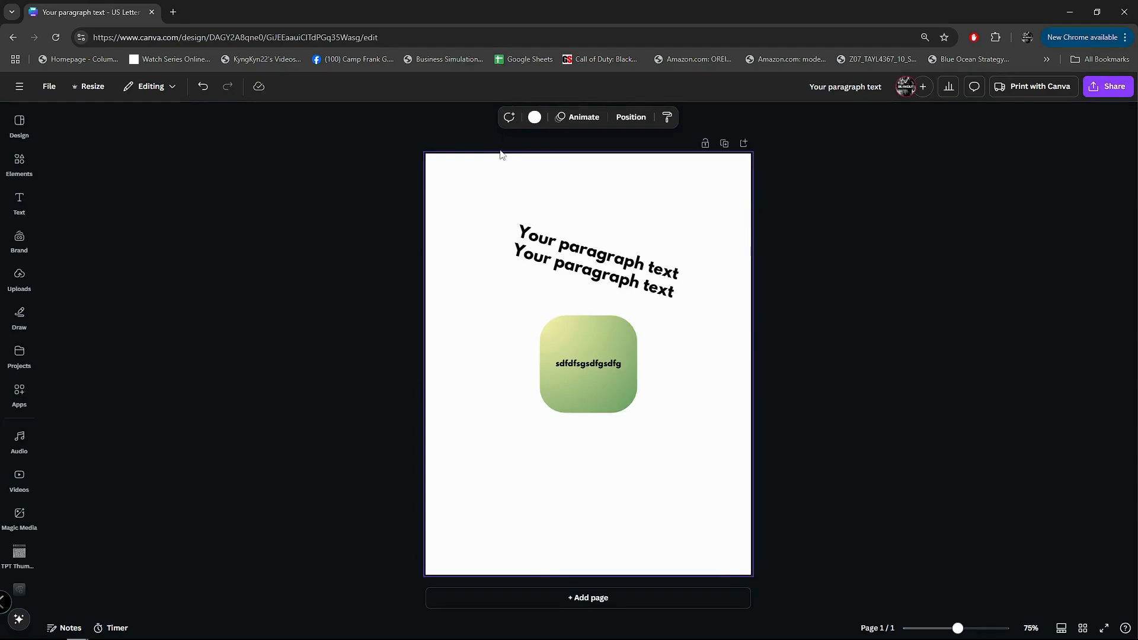
left_click(537, 116)
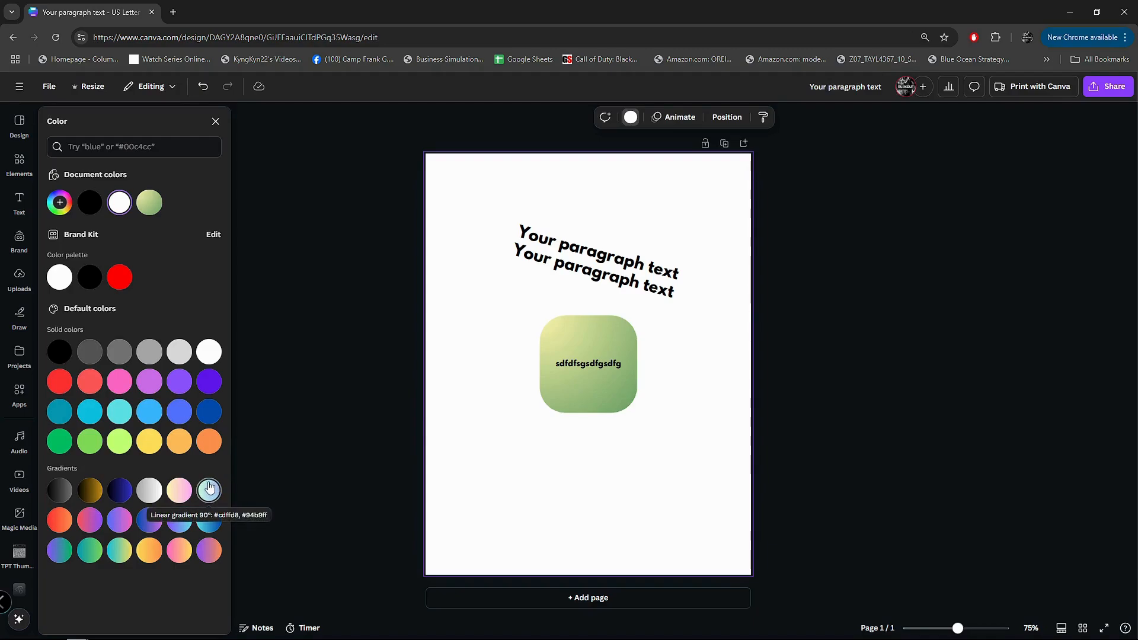
left_click(661, 117)
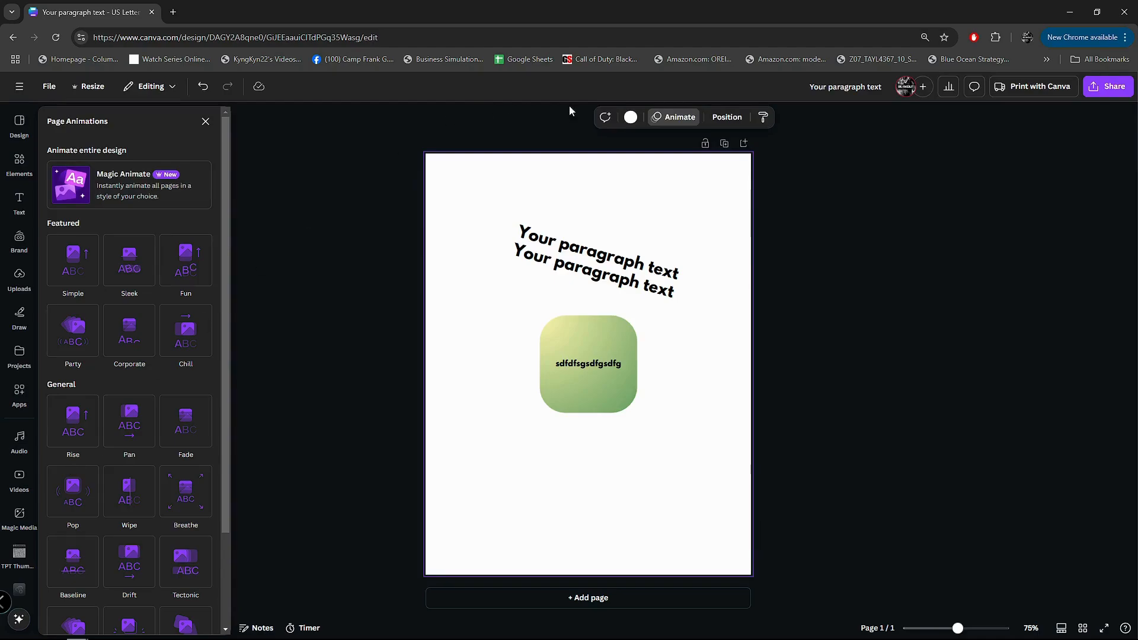
left_click(726, 117)
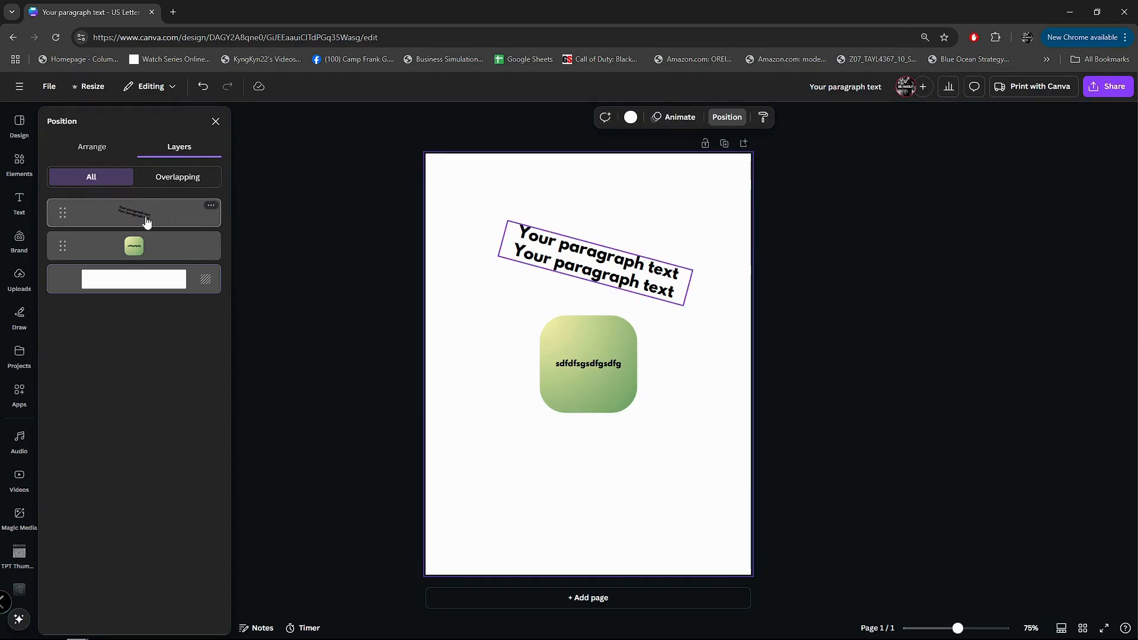
- Try repositioning the paragraph text layer in the layer order, then select the page's background layer
mouse_move(68, 229)
left_mouse_down()
mouse_move(62, 251)
mouse_move(69, 210)
left_mouse_up()
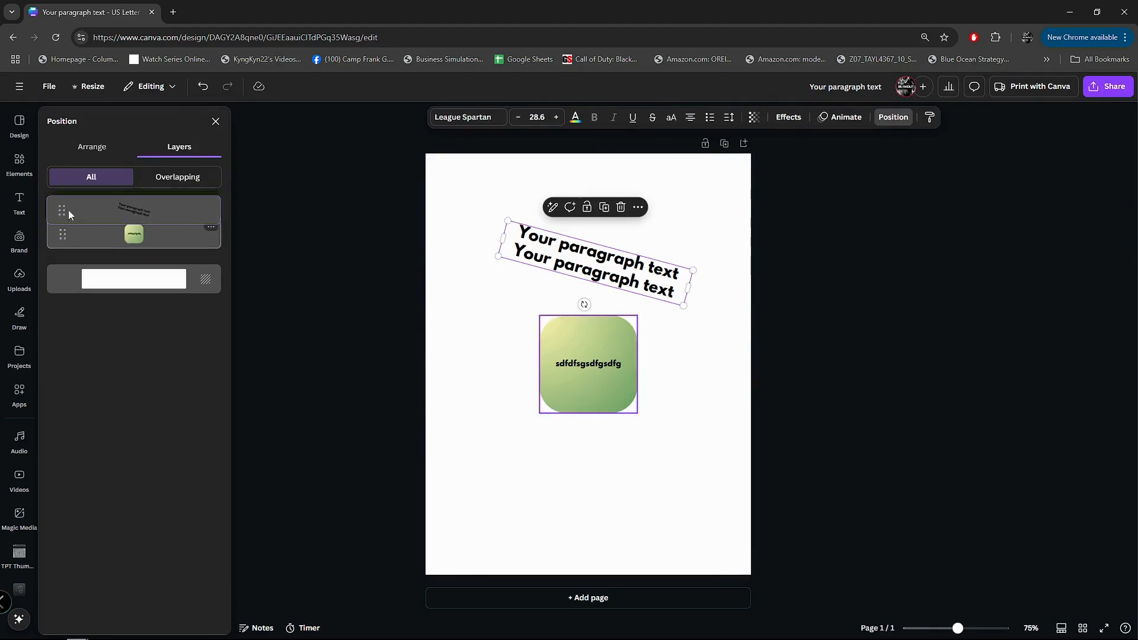
left_click(214, 275)
left_click(215, 275)
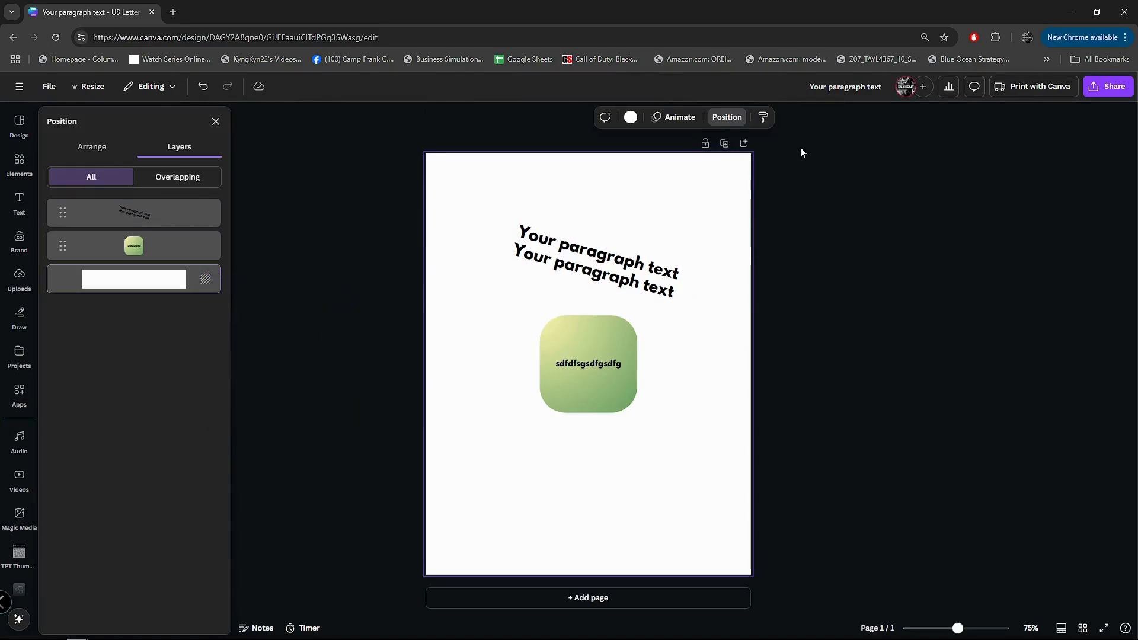